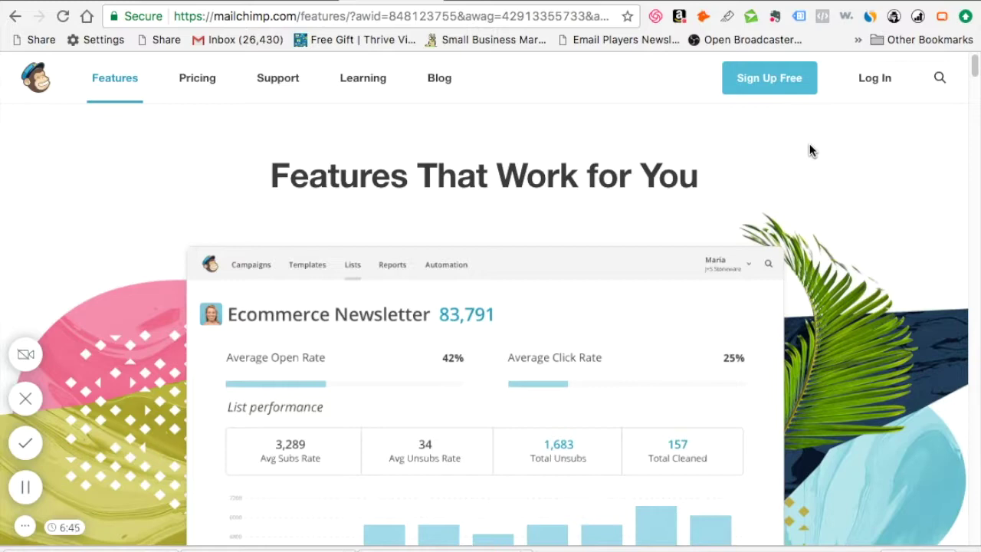
# - Review the MailChimp pricing plans and the free account signup page, and return to the logged-in account
pyautogui.click(575, 2)
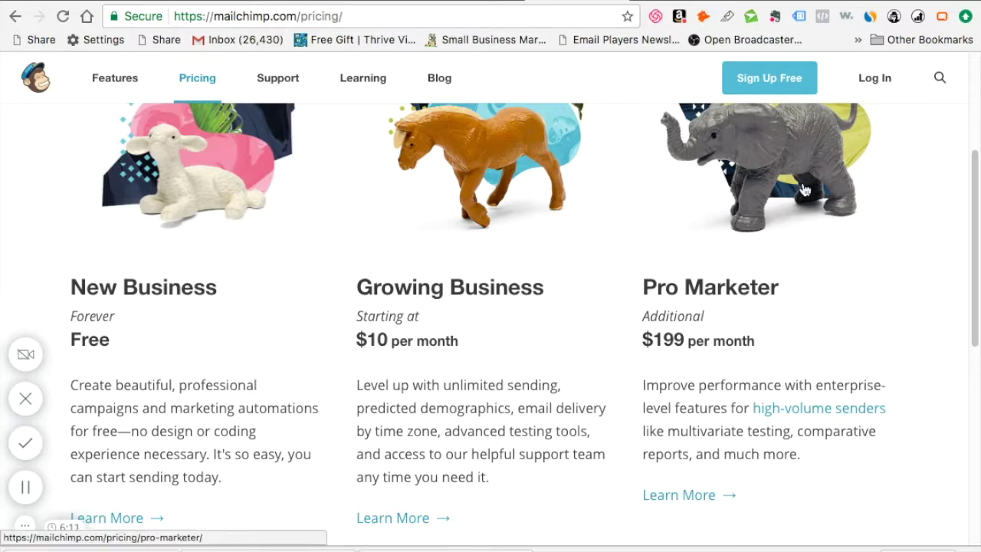
pyautogui.hotkey('ctrl', 'shift', 'Tab')
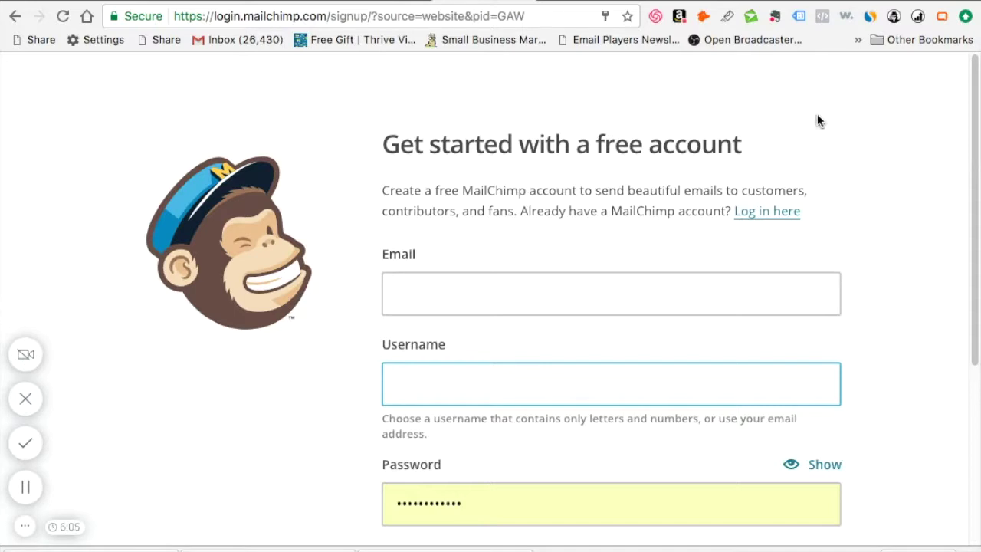
pyautogui.click(750, 2)
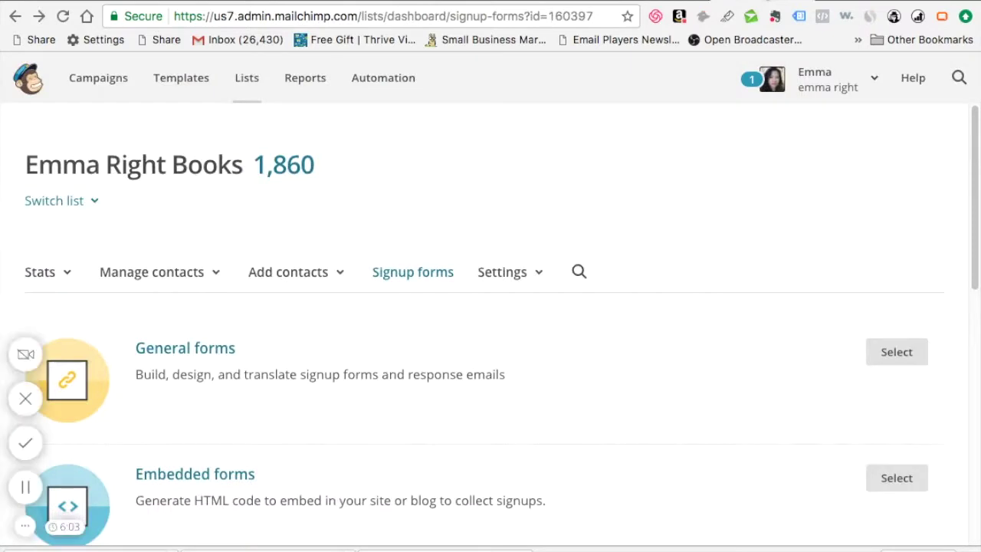
# - Open the Lists overview and browse the subscriber lists on both of its pages
pyautogui.click(820, 89)
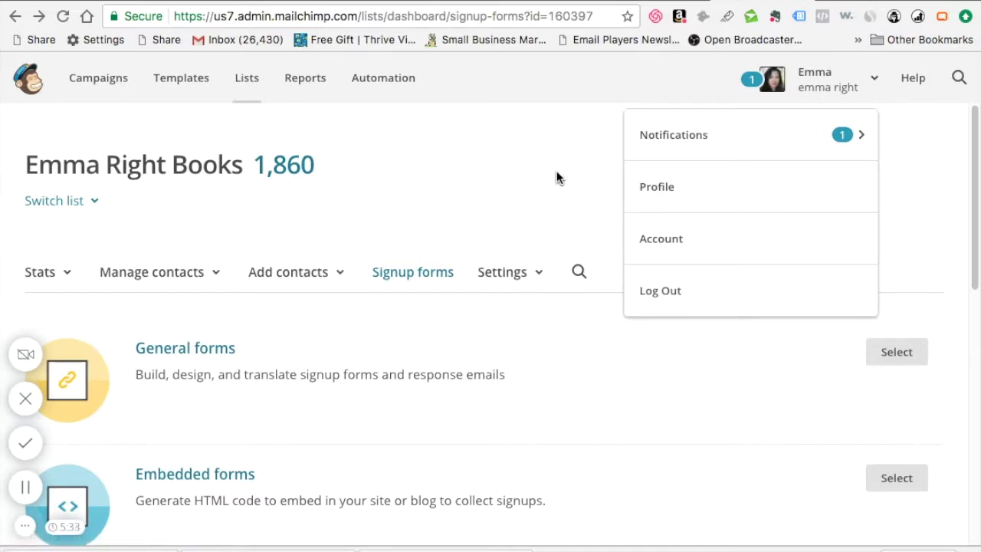
pyautogui.click(253, 83)
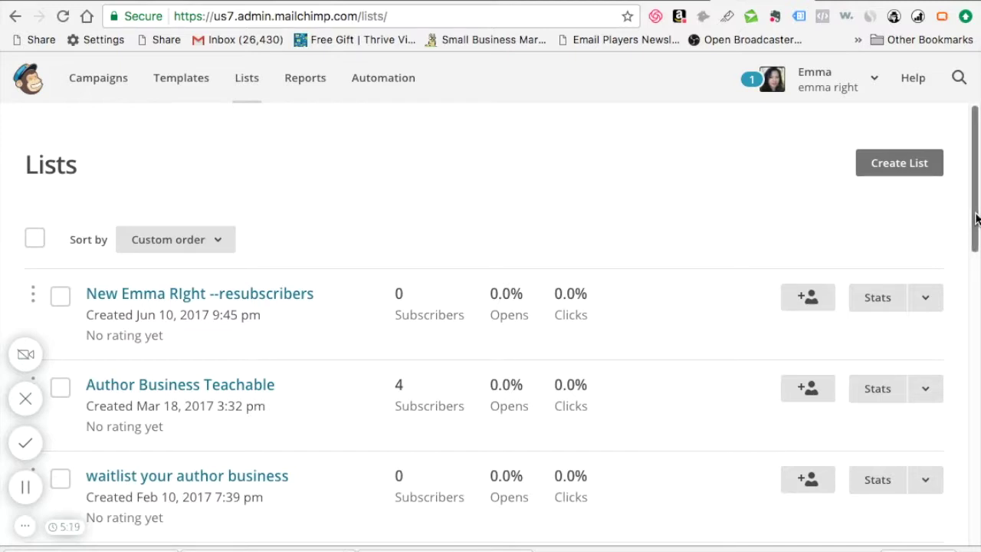
pyautogui.moveTo(976, 219); pyautogui.dragTo(976, 262)
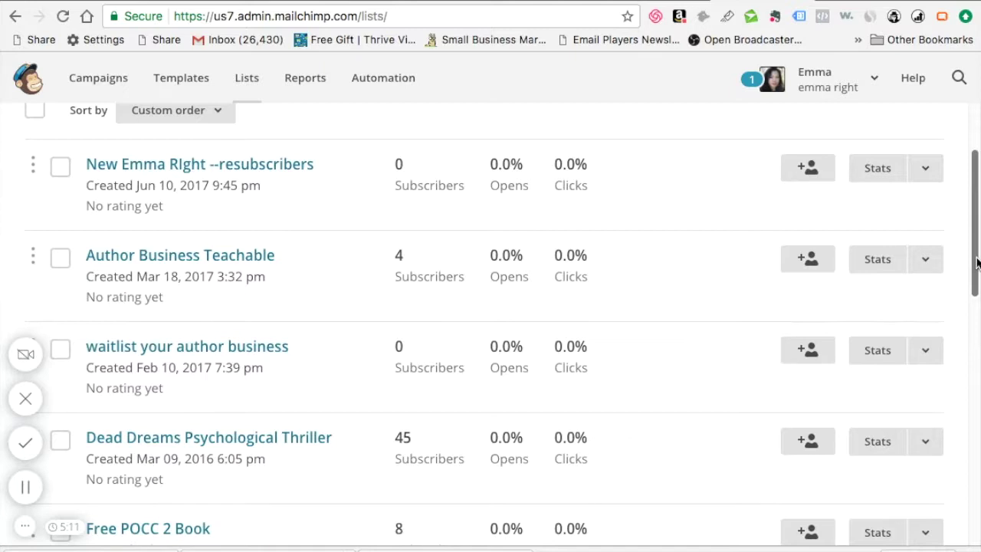
pyautogui.moveTo(976, 262); pyautogui.dragTo(976, 473)
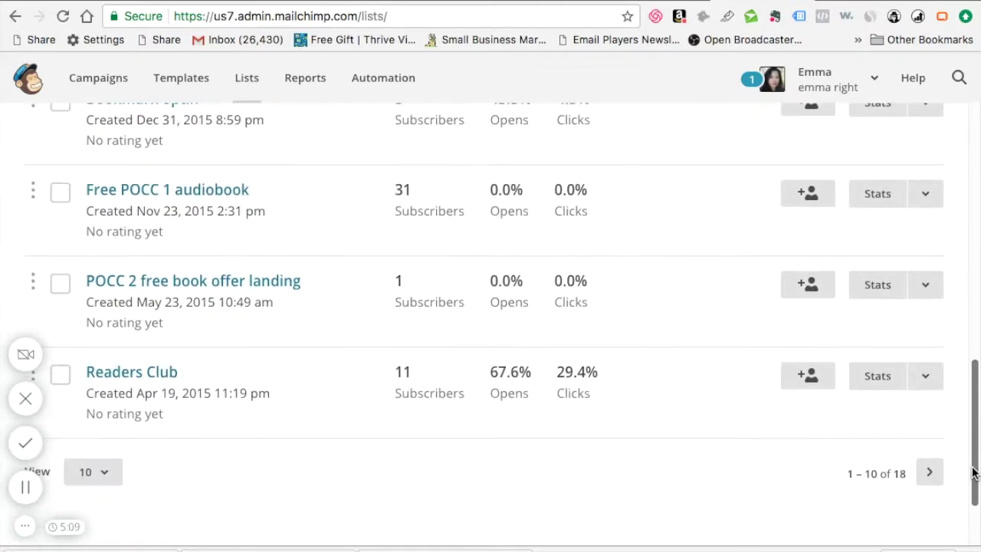
pyautogui.click(928, 473)
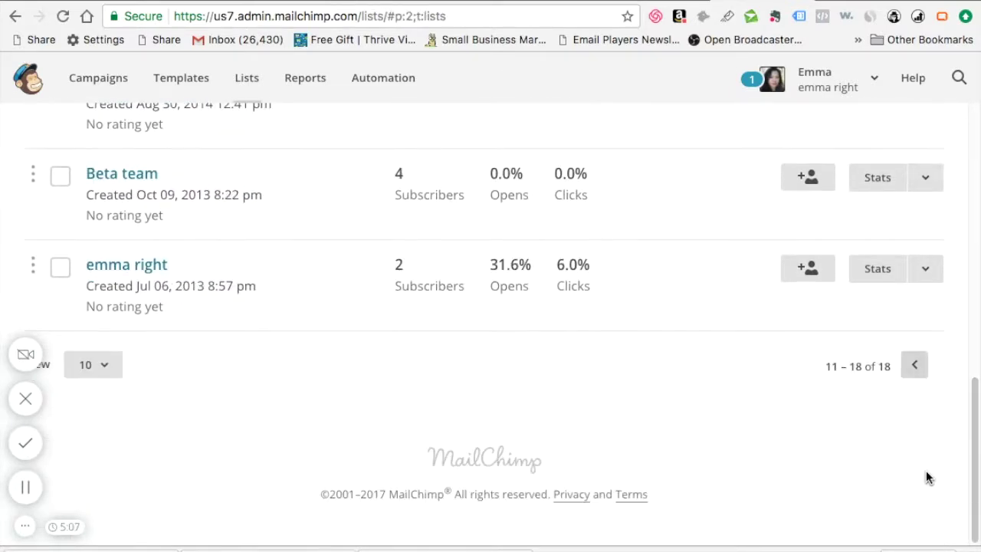
pyautogui.moveTo(976, 439); pyautogui.dragTo(955, 283)
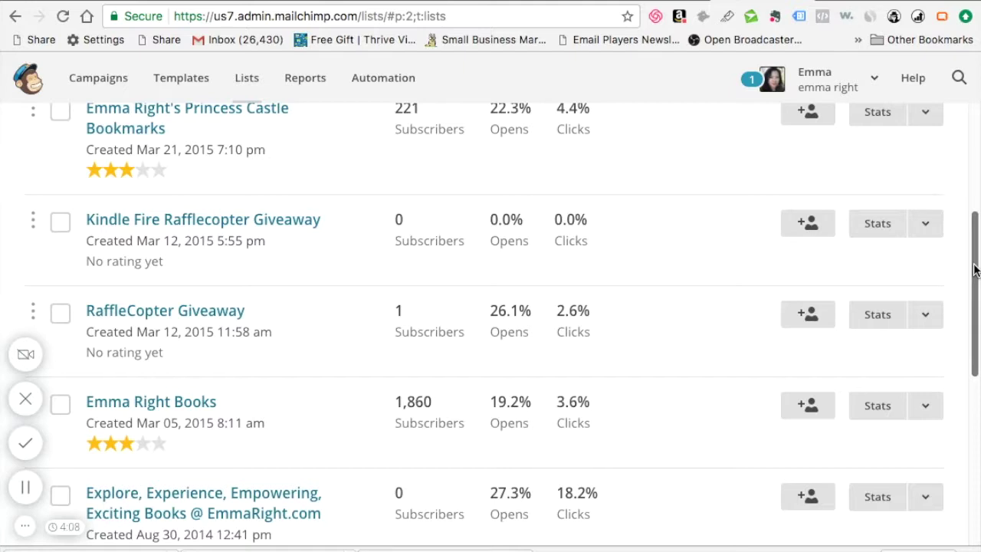
pyautogui.moveTo(975, 269); pyautogui.dragTo(964, 148)
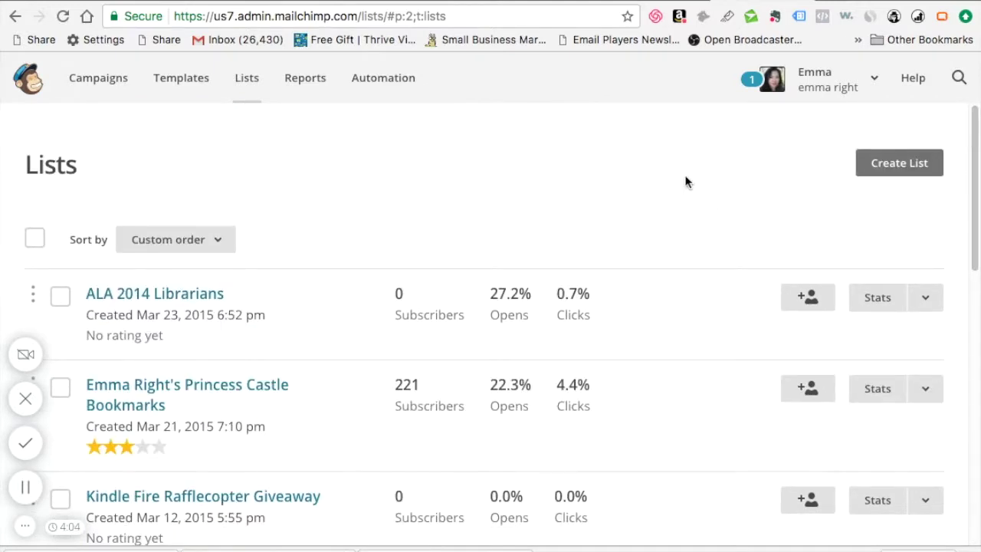
# - Consult the Knowledge Base article section on verifying a domain in Account Settings, and return to the lists
pyautogui.click(853, 1)
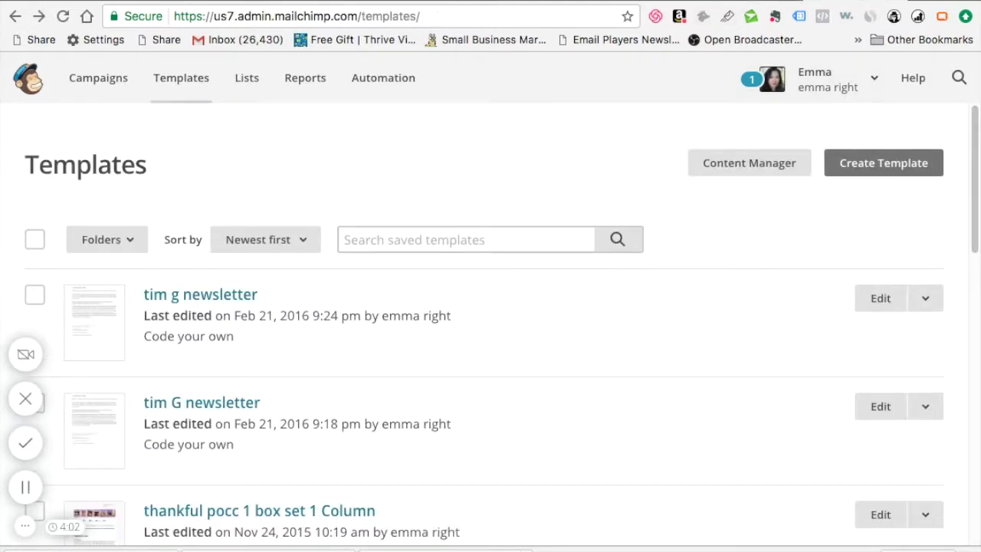
pyautogui.click(667, 1)
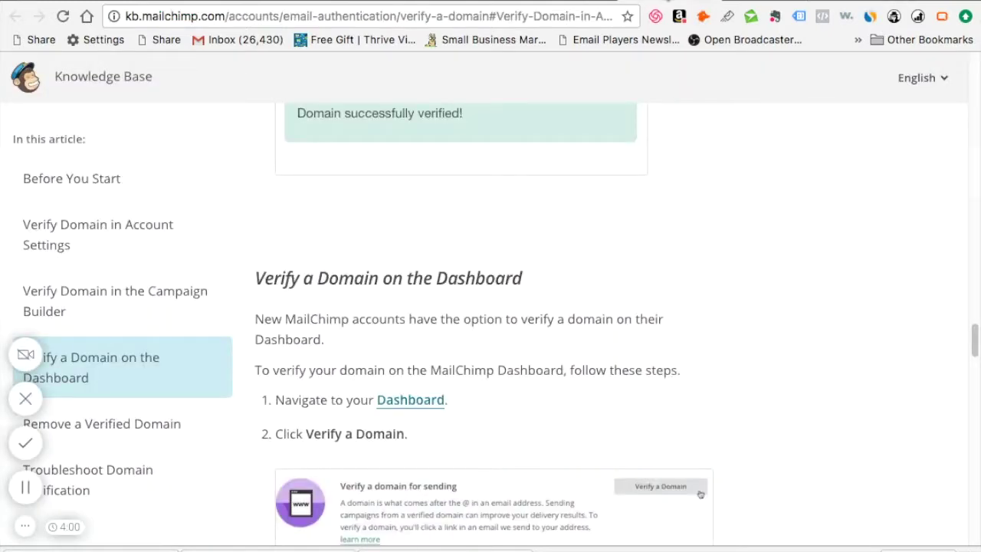
pyautogui.moveTo(974, 340); pyautogui.dragTo(974, 133)
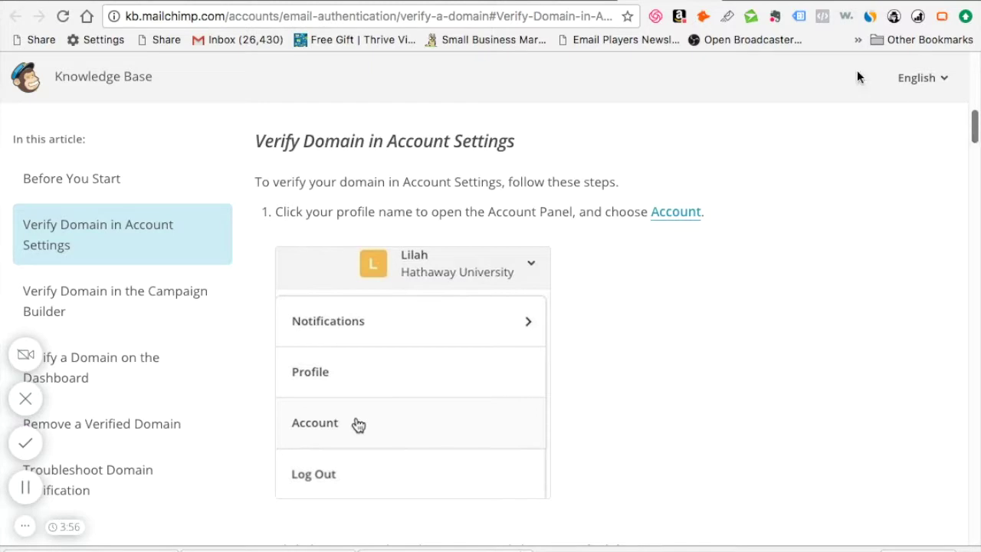
pyautogui.click(754, 2)
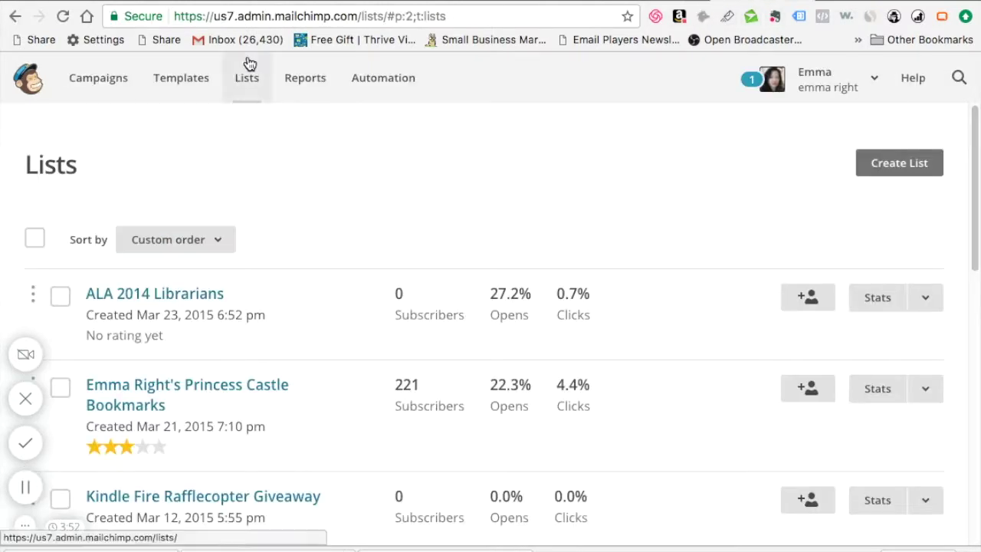
# - View the Campaigns overview and the Automation overview
pyautogui.click(80, 82)
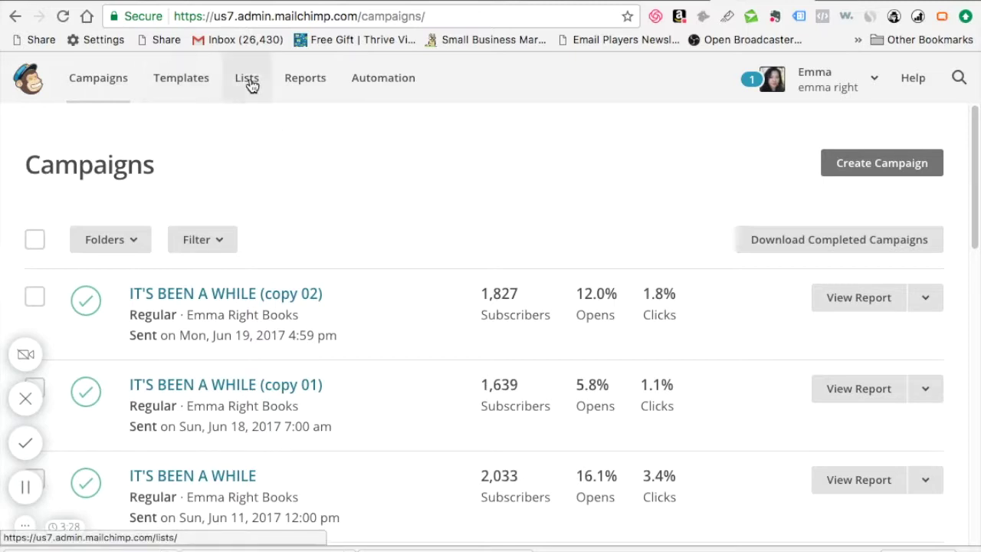
pyautogui.click(400, 88)
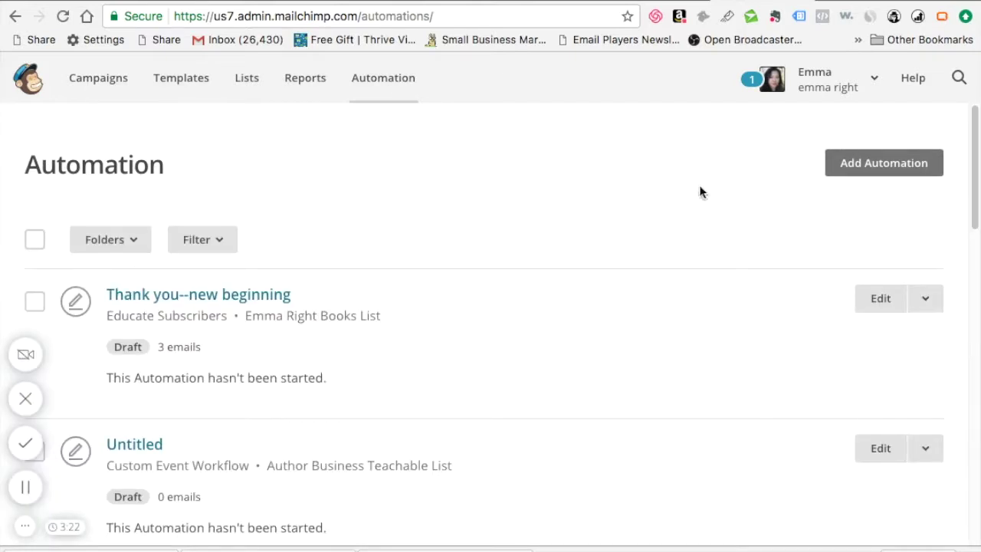
pyautogui.moveTo(977, 189); pyautogui.dragTo(979, 140)
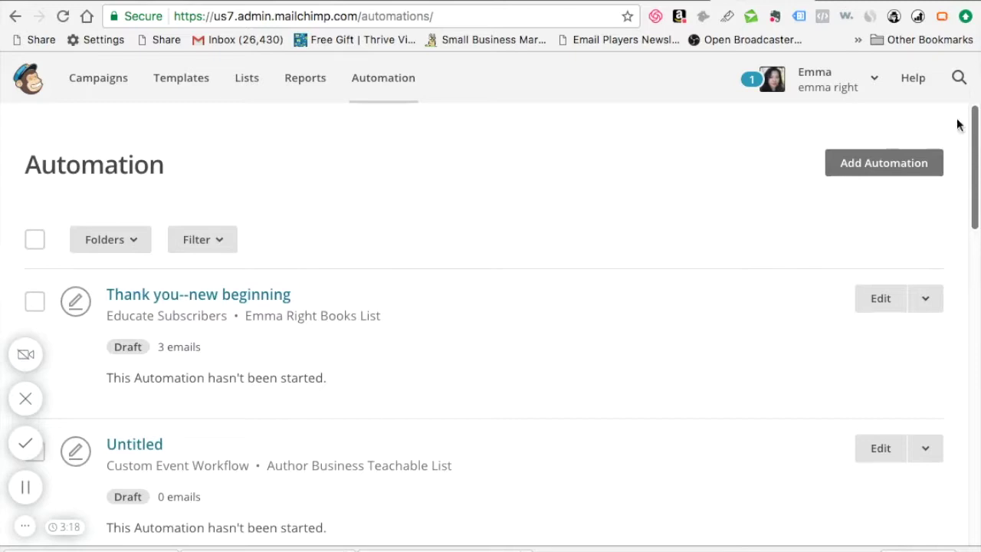
# - Open the account overview and go to its API keys page
pyautogui.click(879, 81)
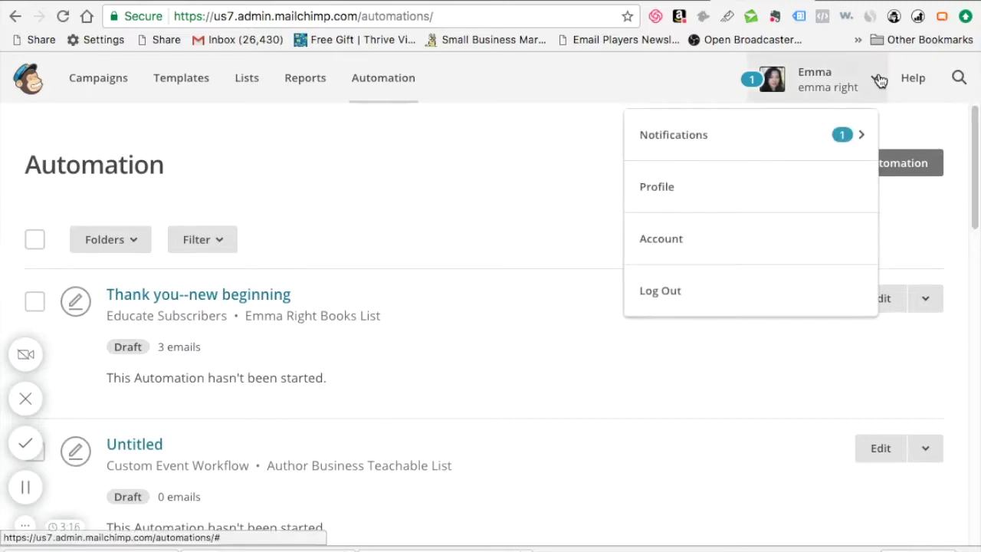
pyautogui.click(719, 254)
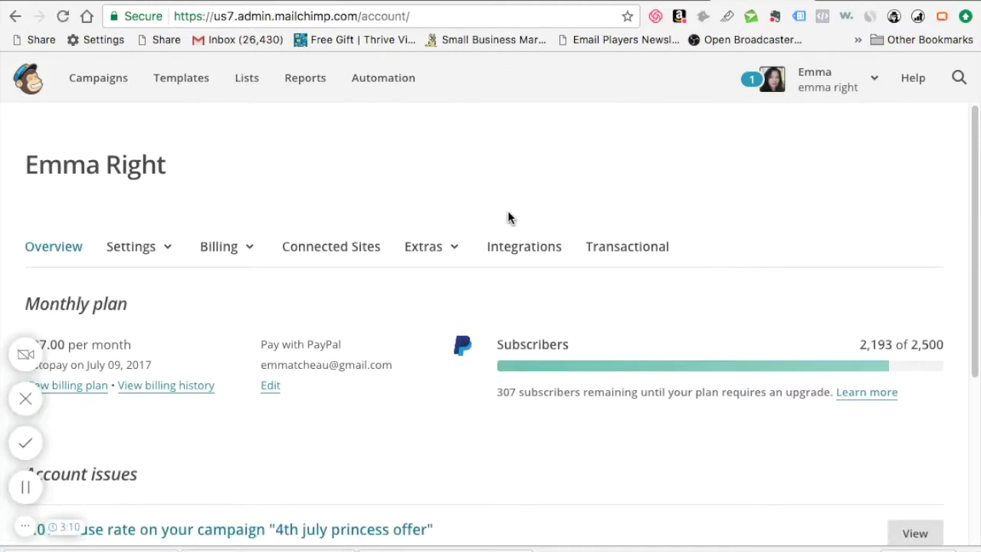
pyautogui.click(862, 85)
pyautogui.click(517, 145)
pyautogui.click(455, 248)
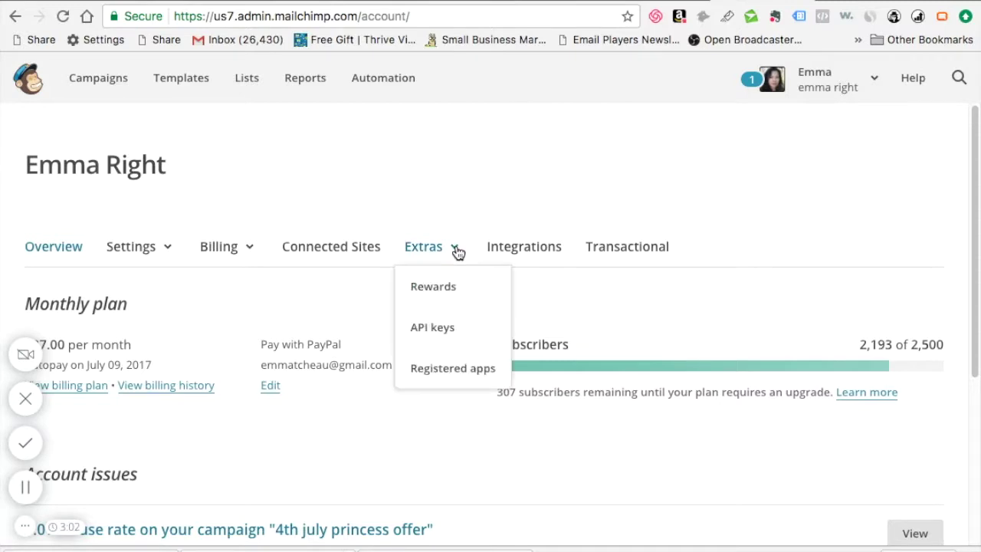
pyautogui.click(444, 335)
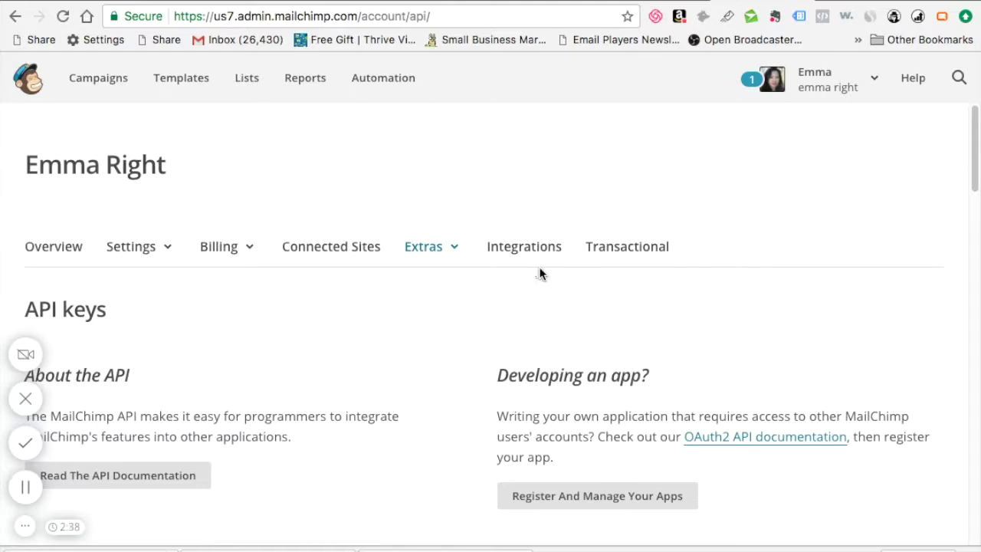
# - View the account's Connected Sites page and show the available account settings options
pyautogui.click(450, 257)
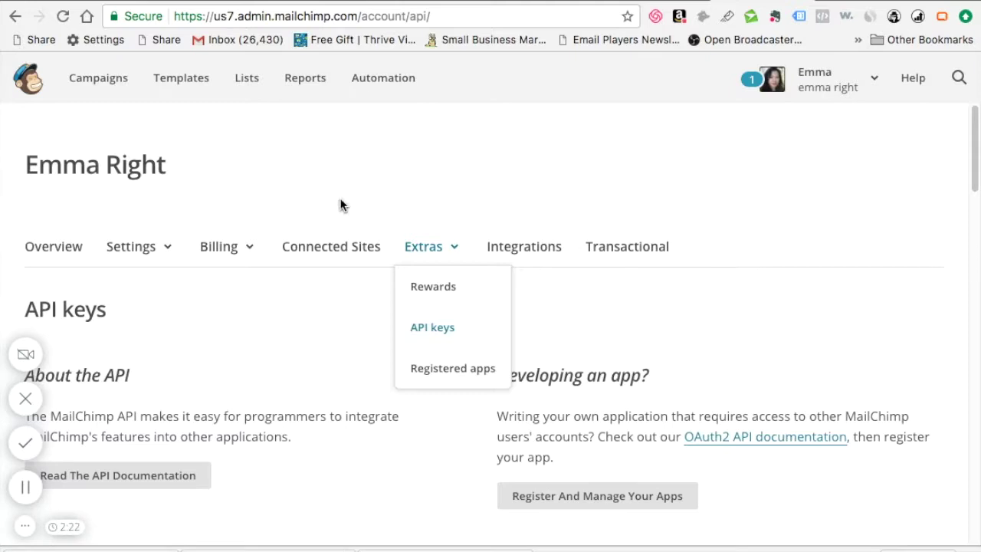
pyautogui.click(329, 251)
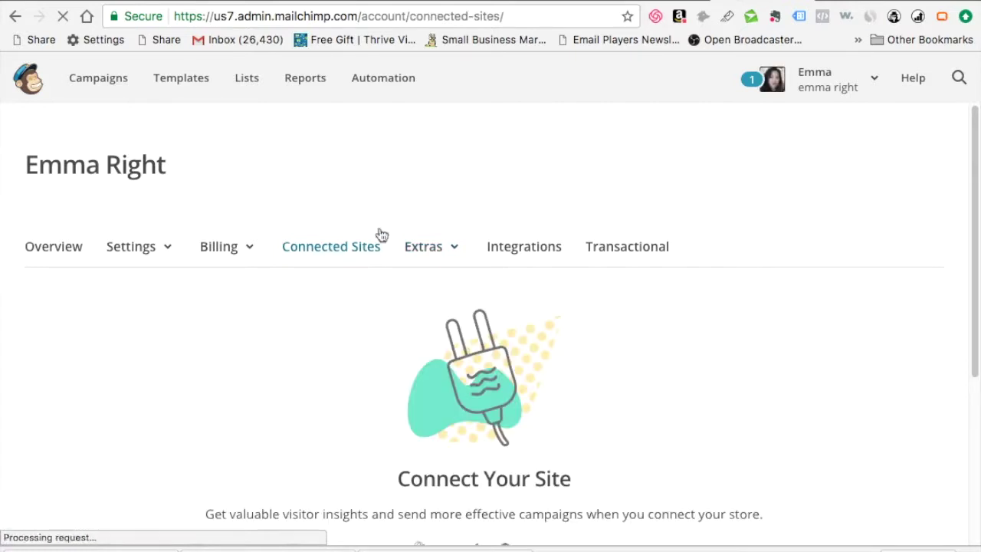
pyautogui.moveTo(974, 164); pyautogui.dragTo(942, 160)
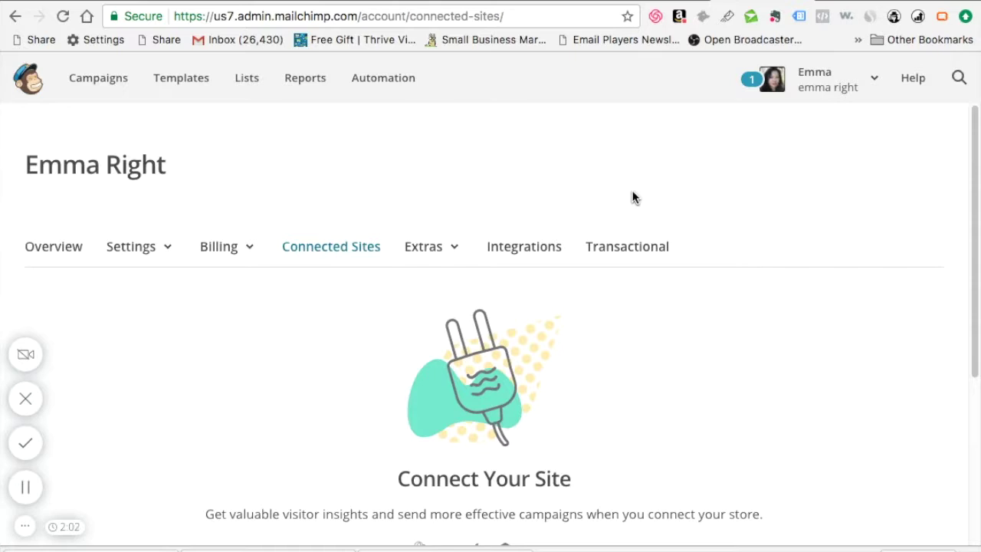
pyautogui.click(170, 253)
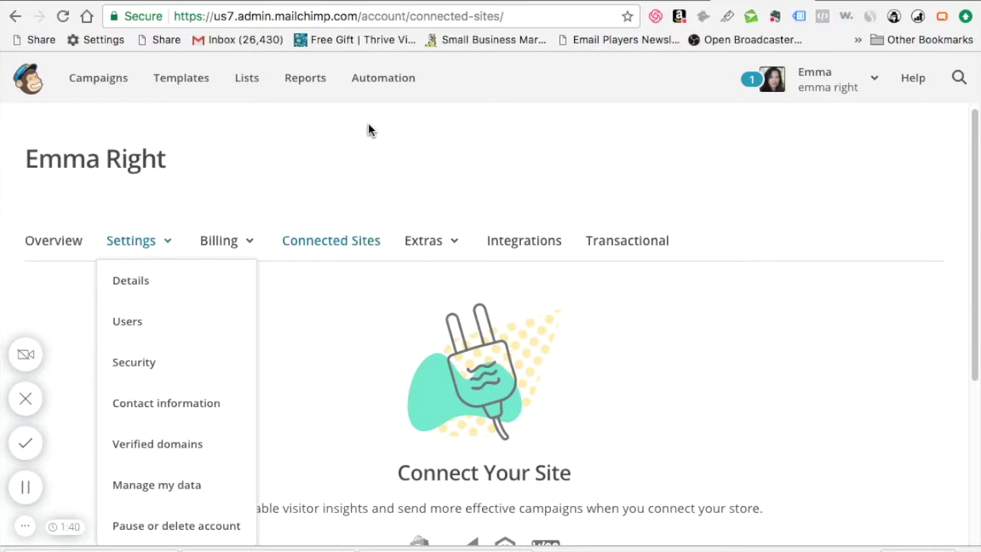
# - Open the "waitlist your author business" list from the Lists overview
pyautogui.click(259, 83)
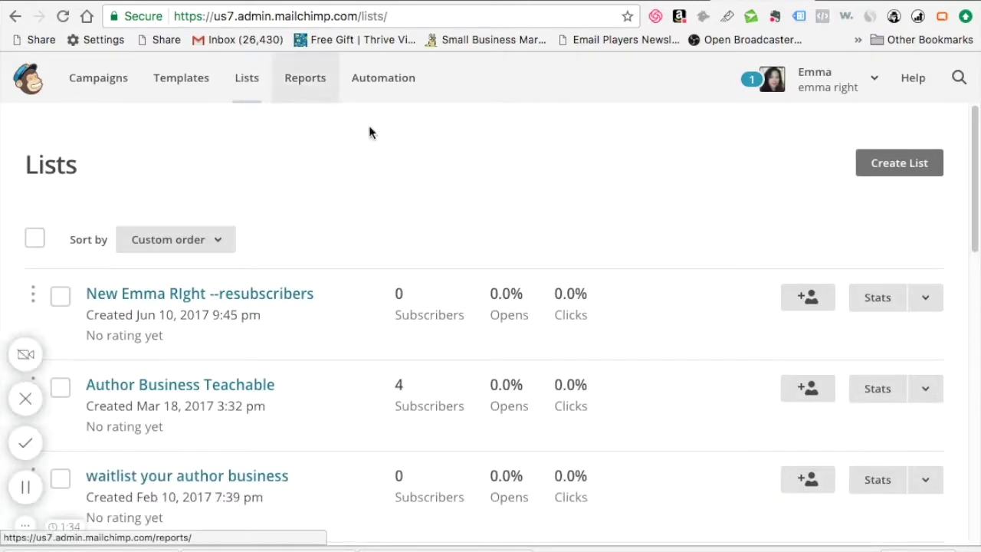
pyautogui.moveTo(977, 158); pyautogui.dragTo(974, 203)
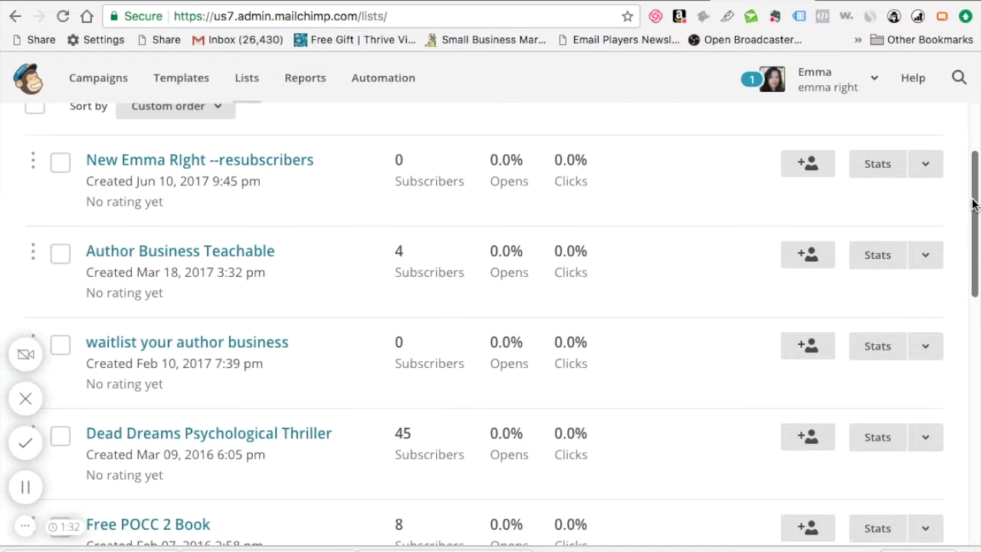
pyautogui.click(196, 346)
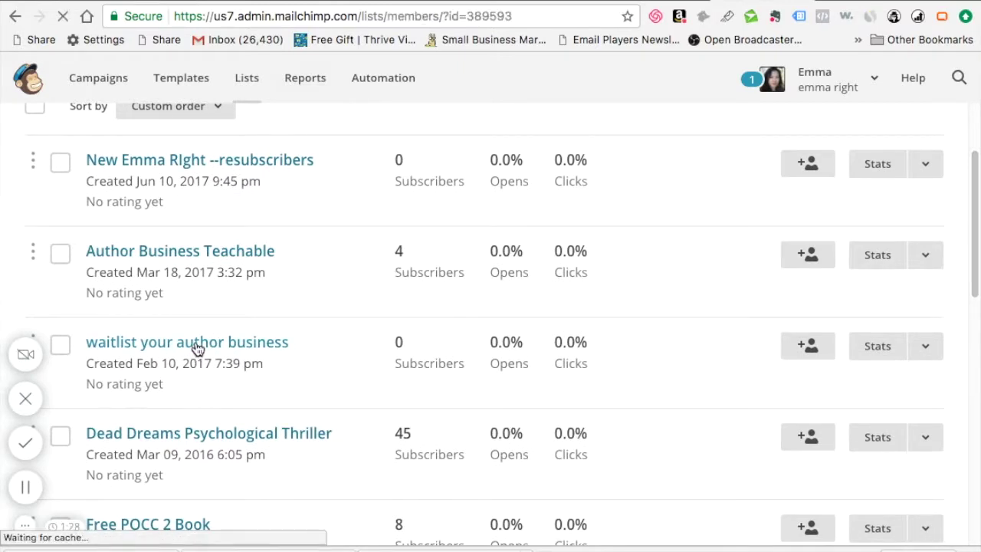
pyautogui.moveTo(978, 138)
pyautogui.mouseDown()
pyautogui.moveTo(978, 215)
pyautogui.moveTo(971, 136)
pyautogui.mouseUp()
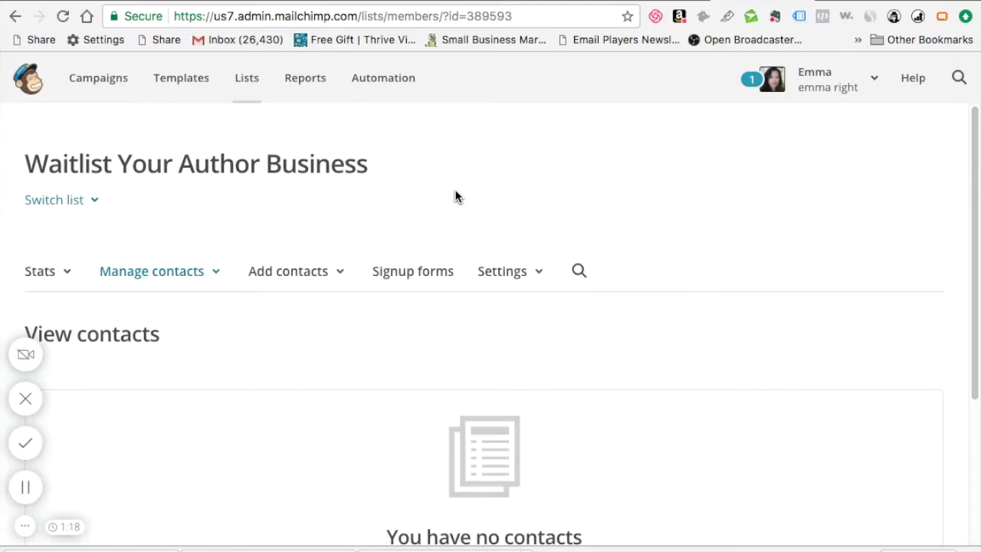
# - Open the General forms builder among the waitlist's signup forms
pyautogui.click(413, 272)
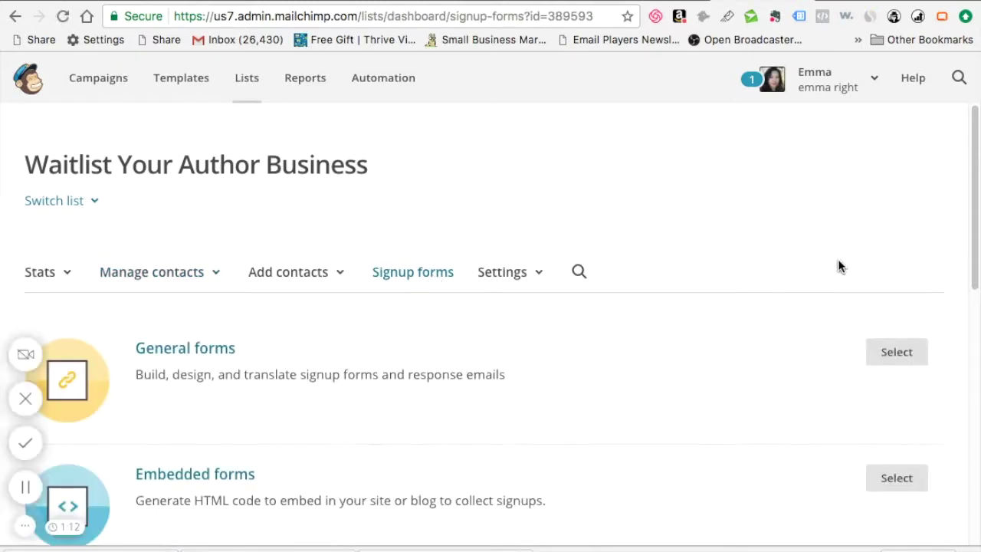
pyautogui.moveTo(974, 220); pyautogui.dragTo(957, 266)
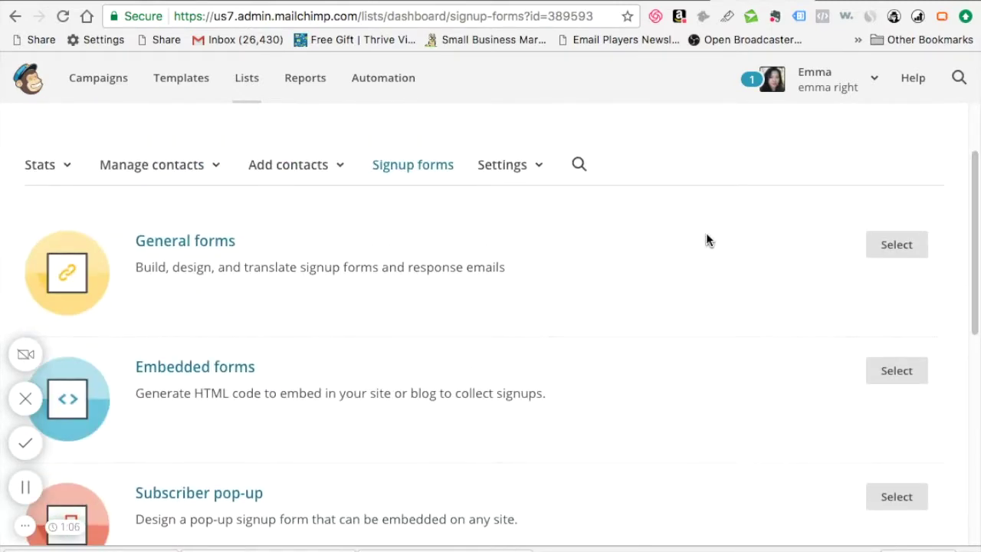
pyautogui.click(902, 248)
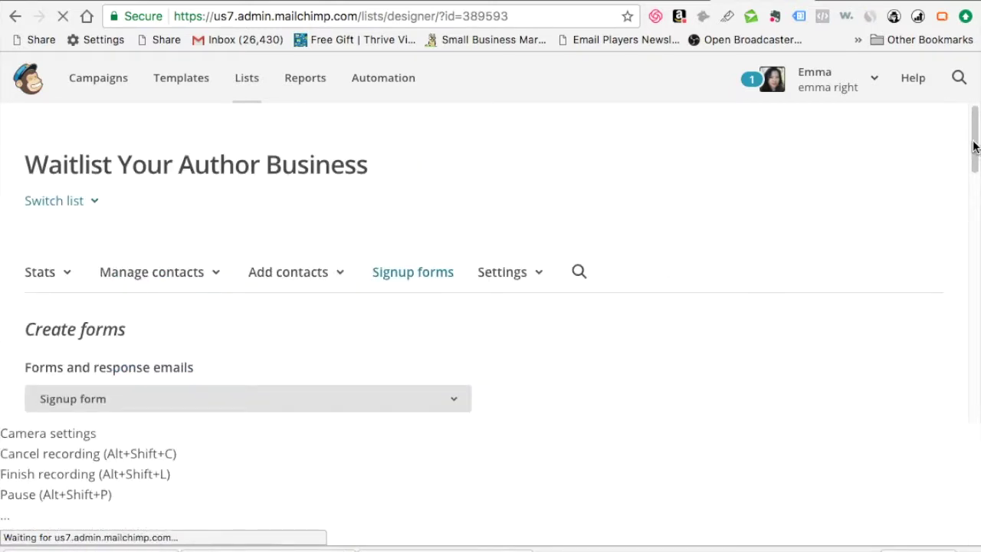
# - Examine the signup form's form type choices, URL, layout and the field types available to add
pyautogui.moveTo(974, 154); pyautogui.dragTo(971, 197)
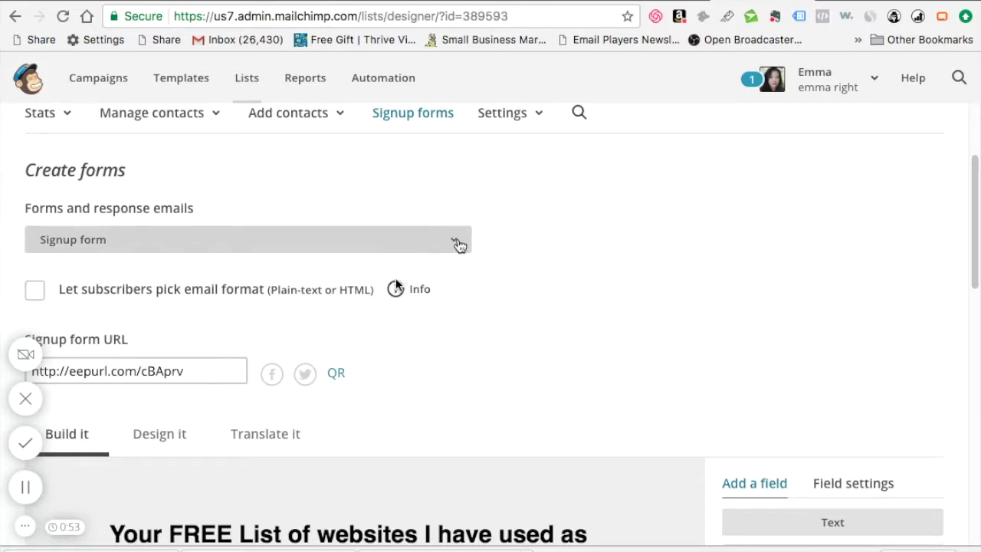
pyautogui.click(459, 244)
pyautogui.click(765, 448)
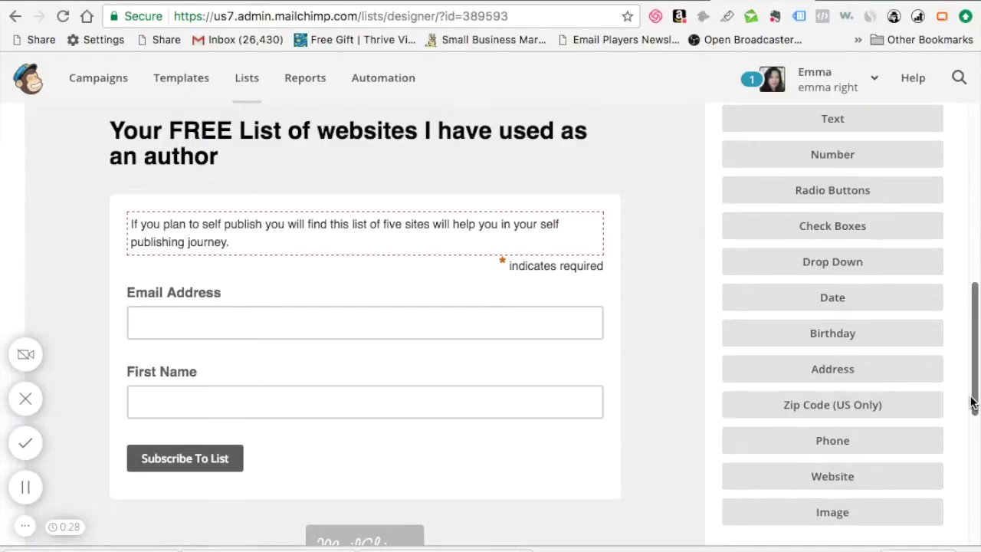
pyautogui.moveTo(972, 403)
pyautogui.mouseDown()
pyautogui.moveTo(958, 318)
pyautogui.moveTo(972, 395)
pyautogui.mouseUp()
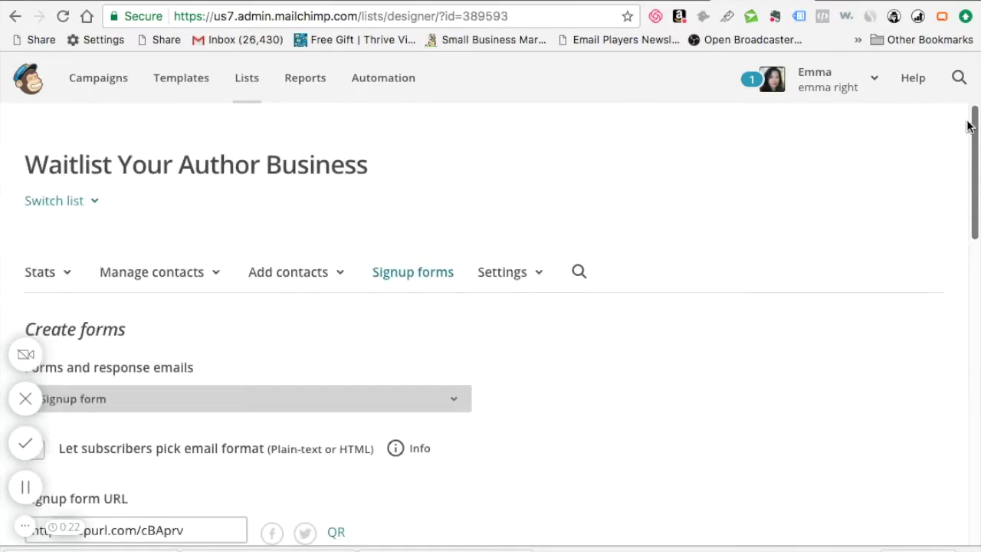
# - Open the author's books list from the second page of the Lists overview
pyautogui.click(247, 78)
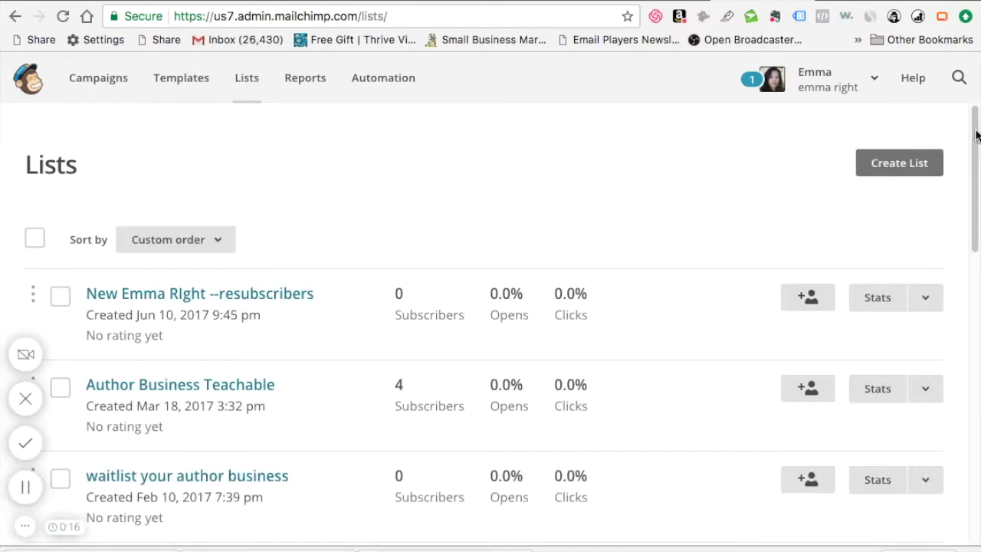
pyautogui.moveTo(974, 142); pyautogui.dragTo(977, 407)
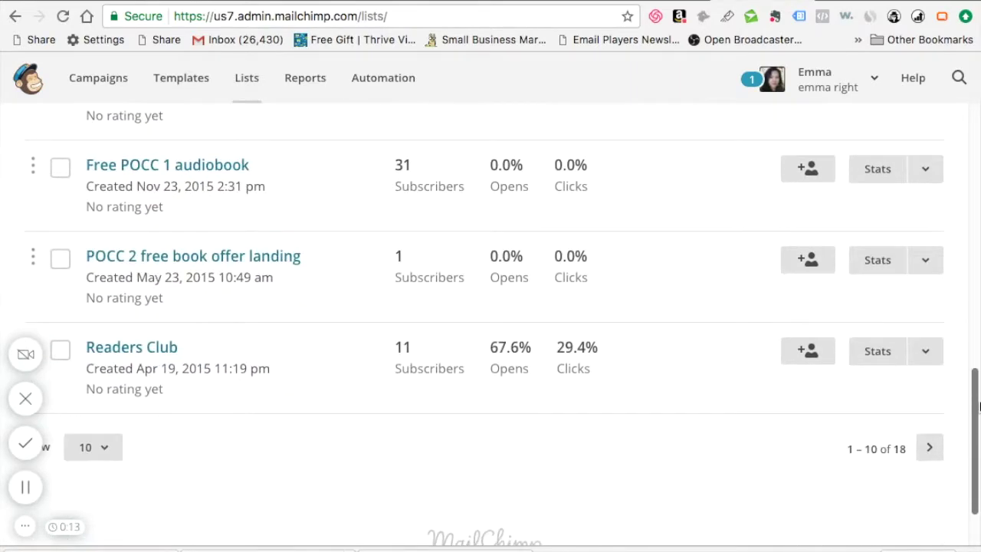
pyautogui.click(927, 454)
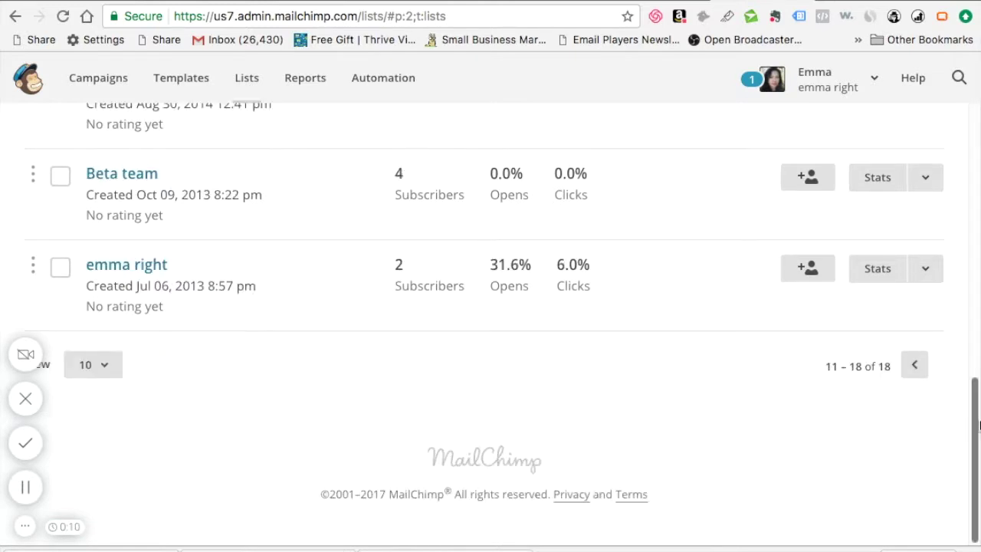
pyautogui.moveTo(975, 429); pyautogui.dragTo(941, 289)
pyautogui.click(115, 326)
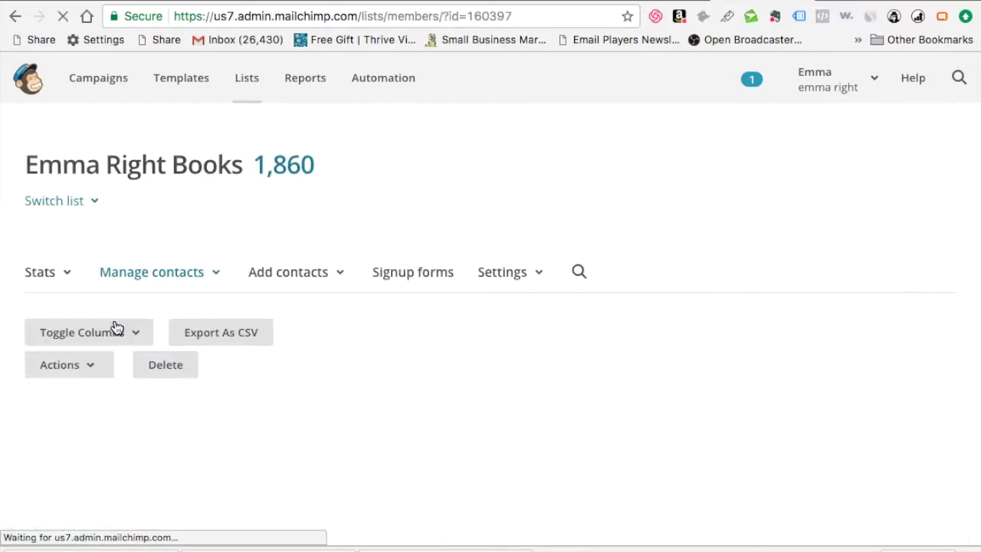
# - Open the books list's General forms builder, view the signup form's introductory content in the editor, and save and close it
pyautogui.click(394, 277)
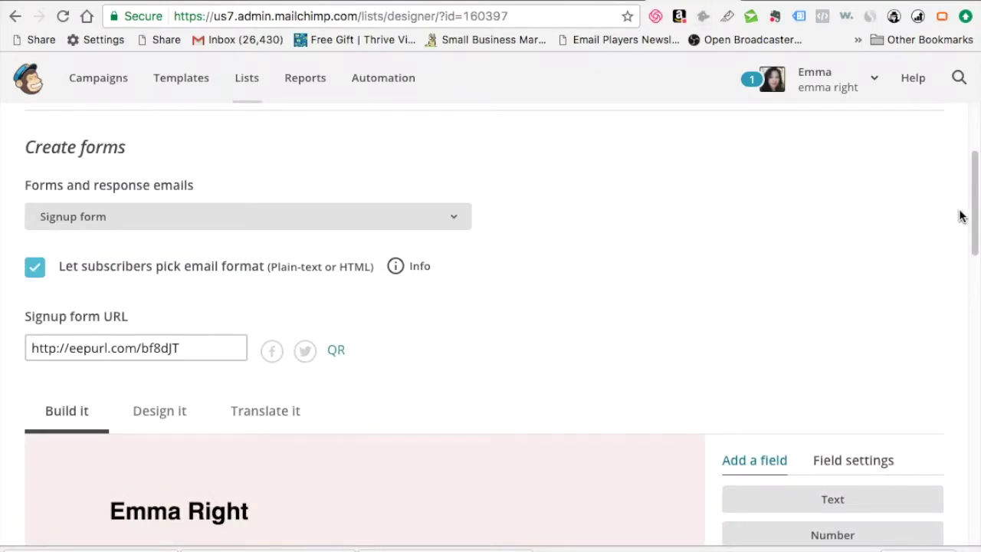
pyautogui.moveTo(974, 219); pyautogui.dragTo(971, 304)
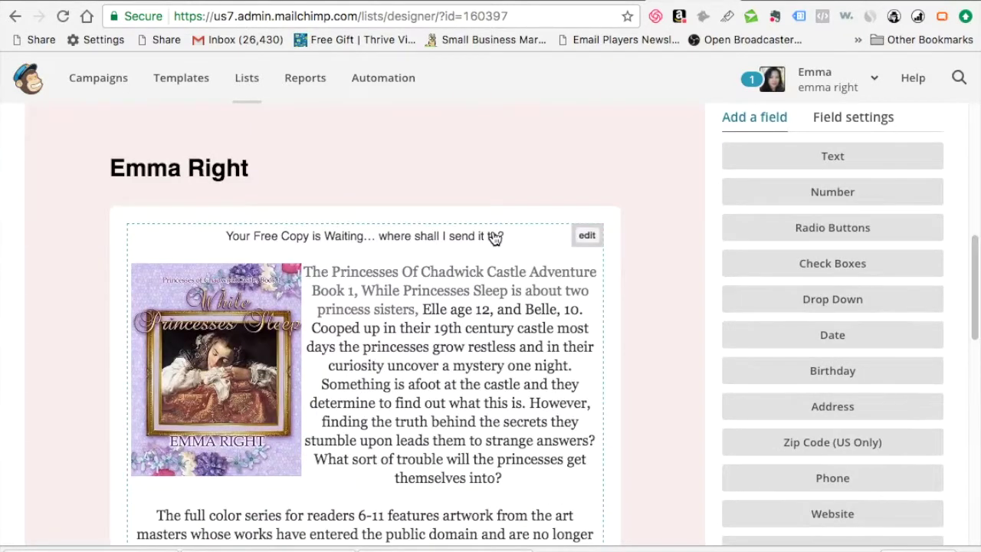
pyautogui.click(588, 236)
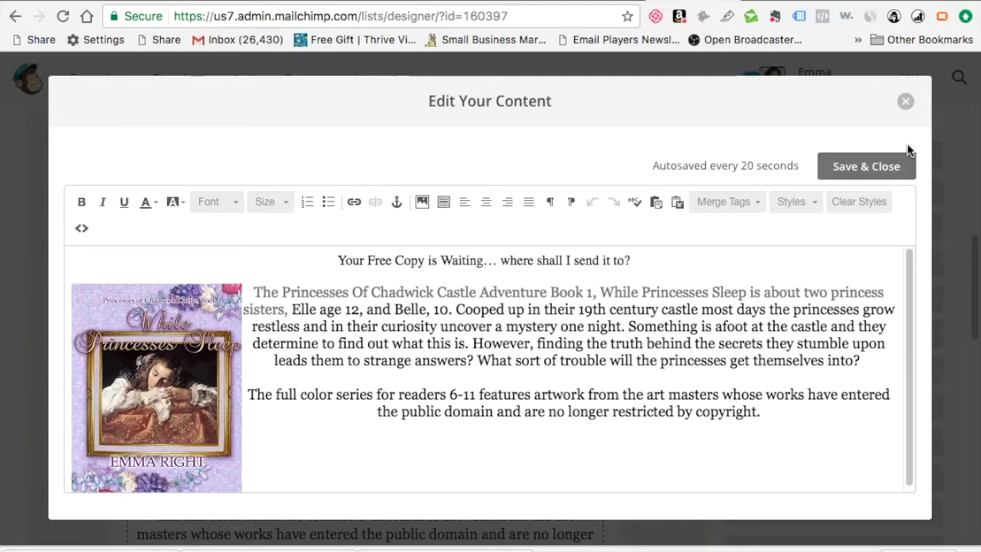
pyautogui.click(897, 169)
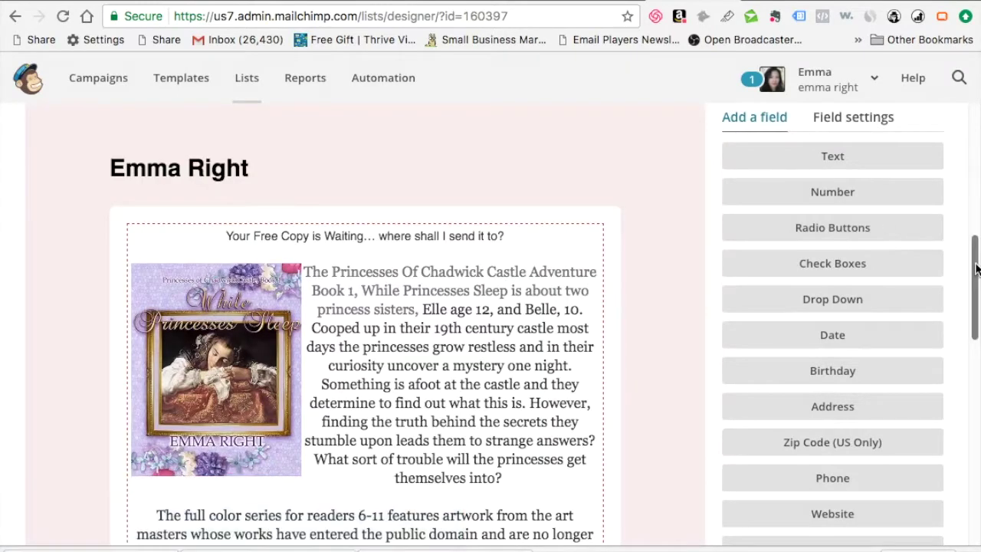
# - Return to the list's signup form choices and open Embedded forms
pyautogui.moveTo(975, 269); pyautogui.dragTo(972, 200)
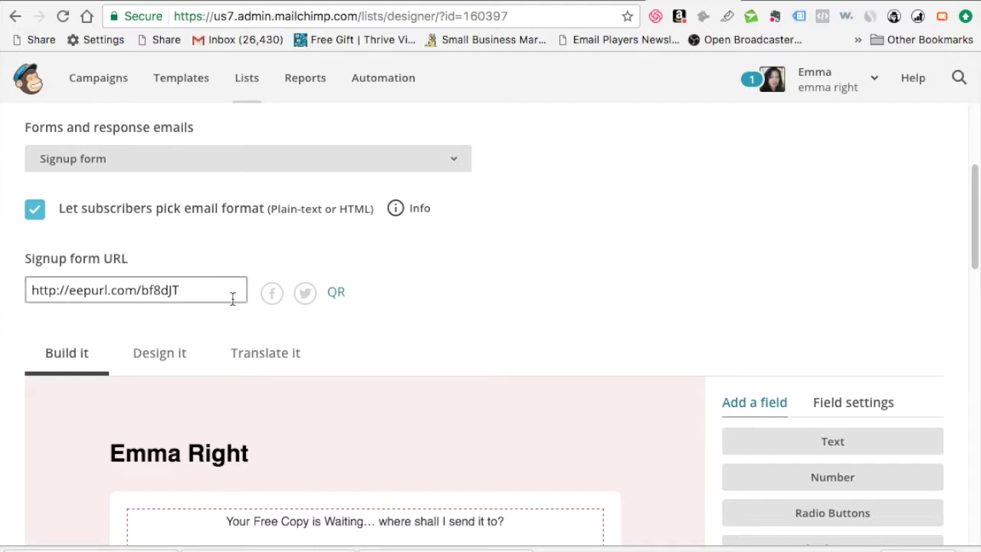
pyautogui.moveTo(975, 197); pyautogui.dragTo(975, 119)
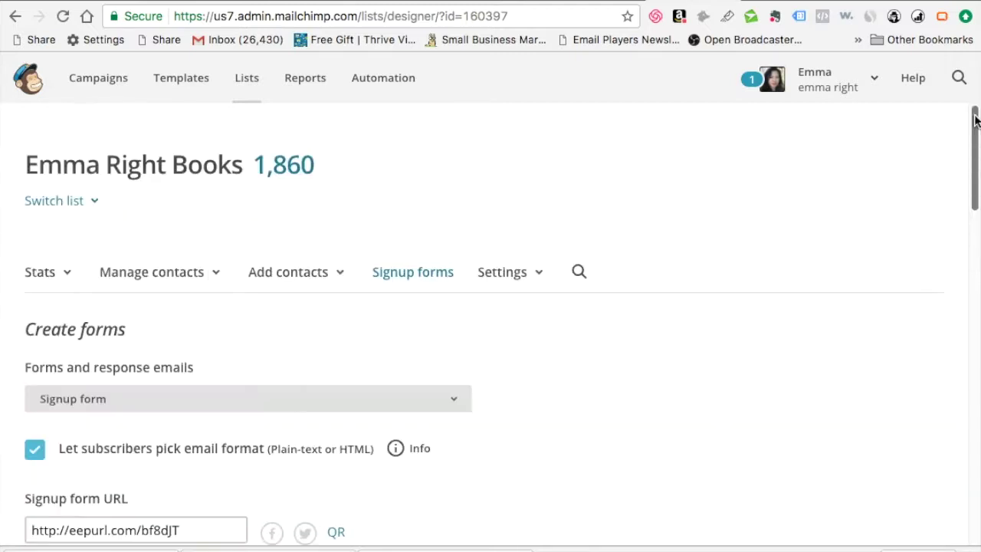
pyautogui.click(418, 274)
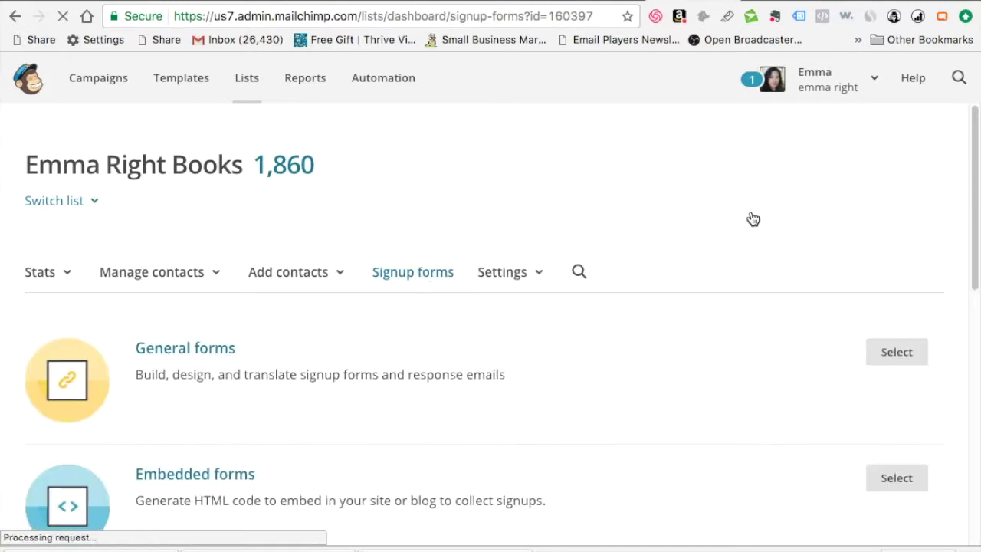
pyautogui.moveTo(976, 193); pyautogui.dragTo(979, 284)
pyautogui.click(881, 280)
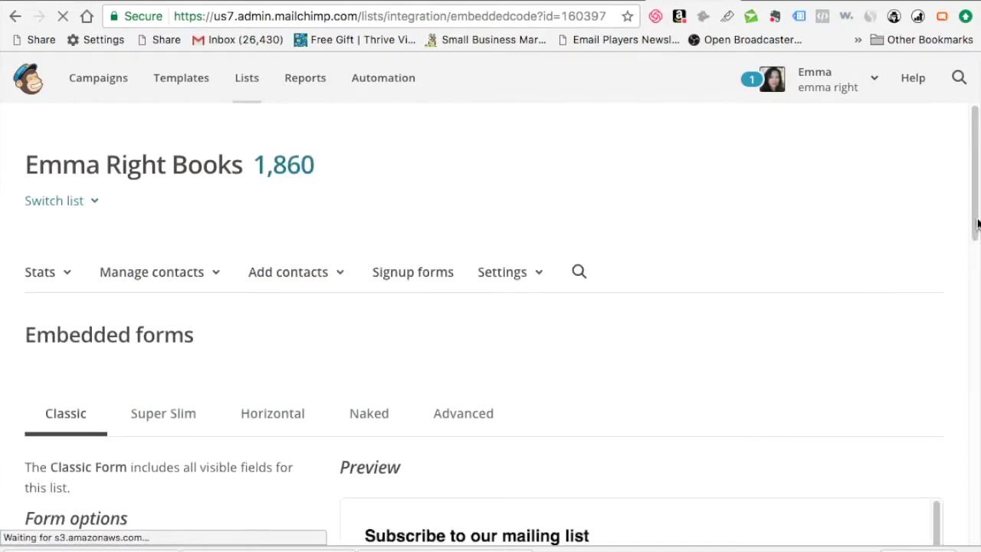
# - Review the Classic embedded form's options and select its entire embed code for copying onto a site
pyautogui.moveTo(978, 223); pyautogui.dragTo(977, 342)
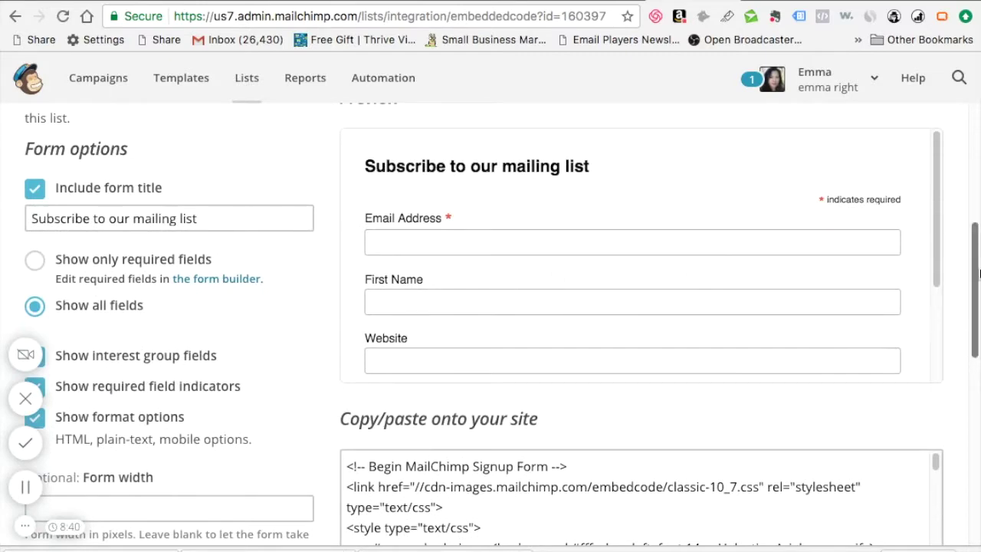
pyautogui.moveTo(977, 272); pyautogui.dragTo(976, 355)
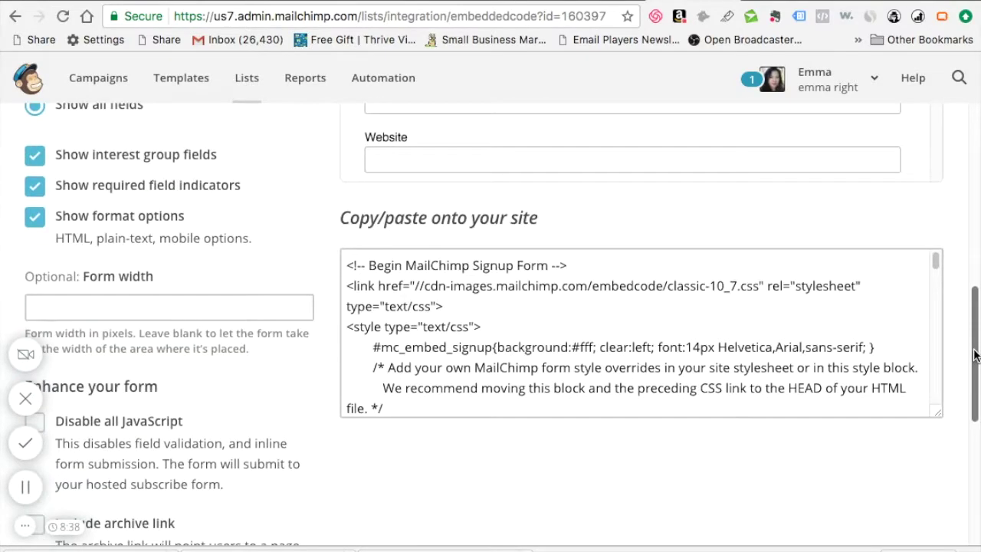
pyautogui.moveTo(346, 265); pyautogui.dragTo(420, 440)
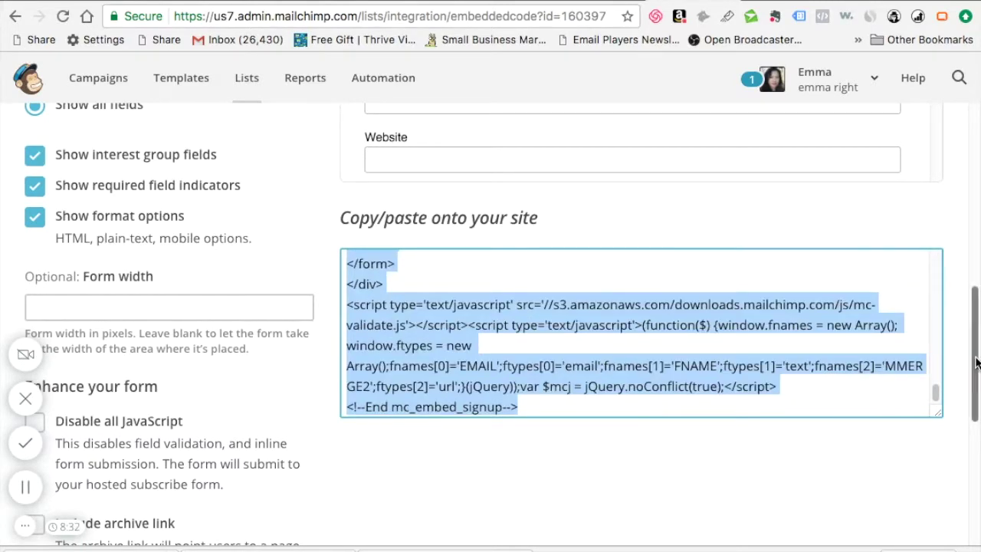
# - Reopen the list's General forms builder and display the Signup thank you page
pyautogui.moveTo(977, 361); pyautogui.dragTo(970, 302)
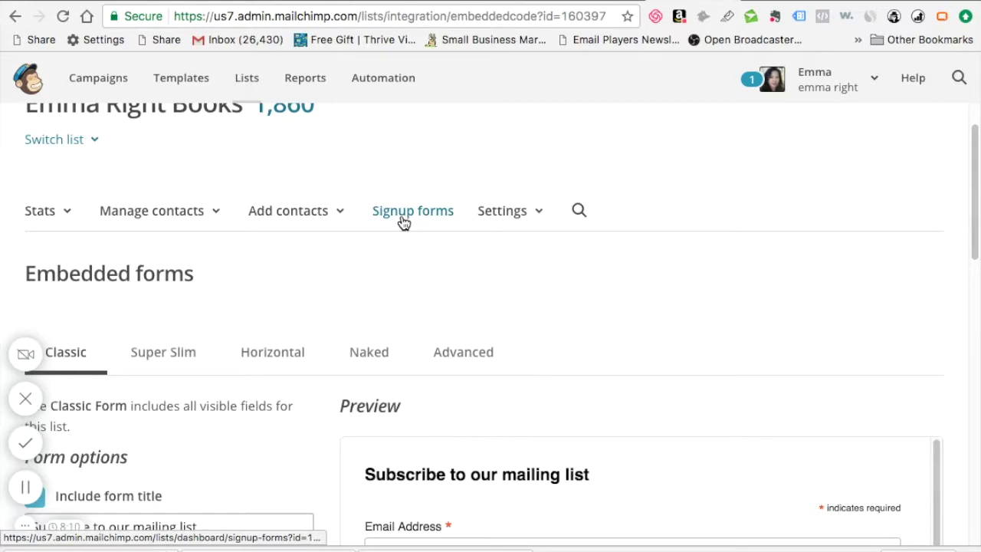
pyautogui.click(404, 221)
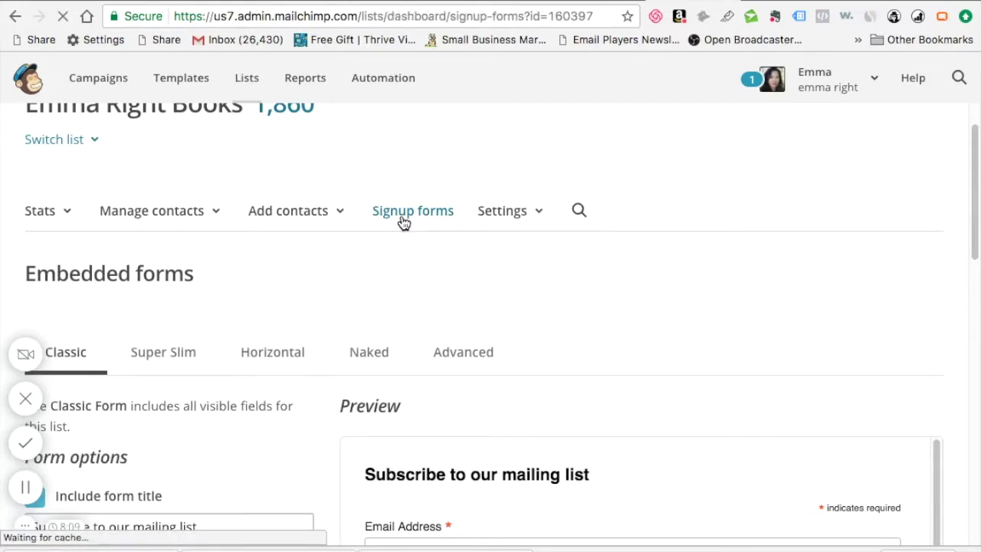
pyautogui.click(909, 353)
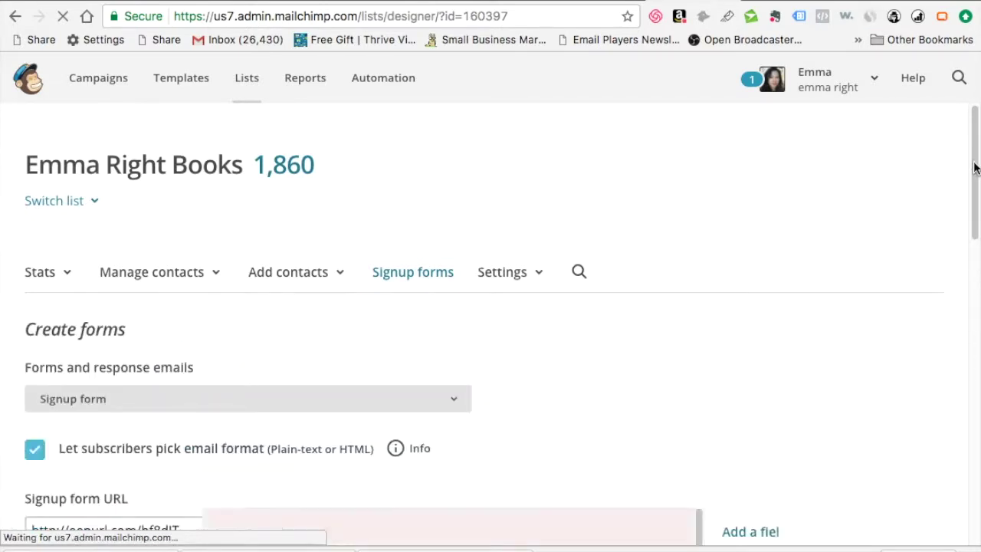
pyautogui.scroll(-3, 976, 168)
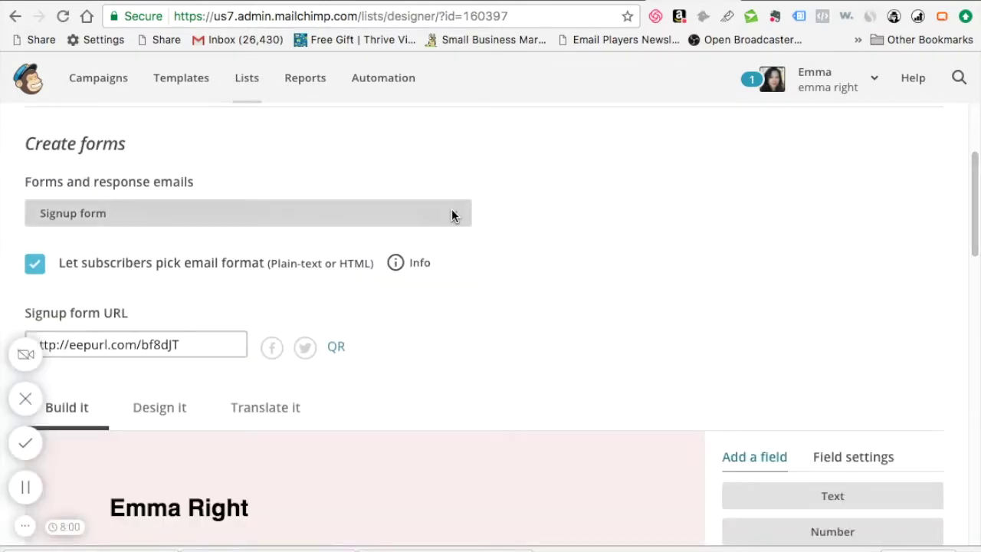
pyautogui.click(226, 246)
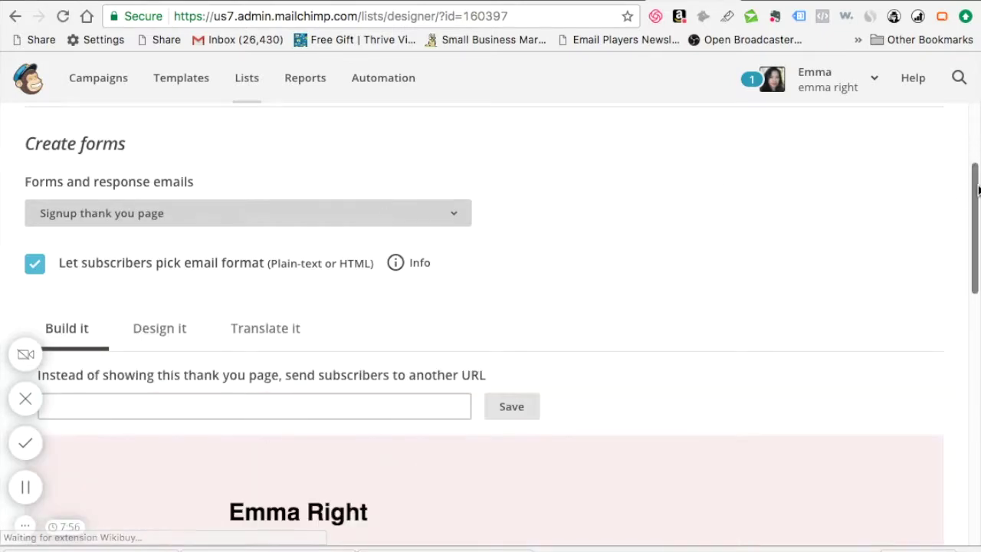
pyautogui.moveTo(978, 190)
pyautogui.mouseDown()
pyautogui.moveTo(977, 350)
pyautogui.moveTo(959, 192)
pyautogui.mouseUp()
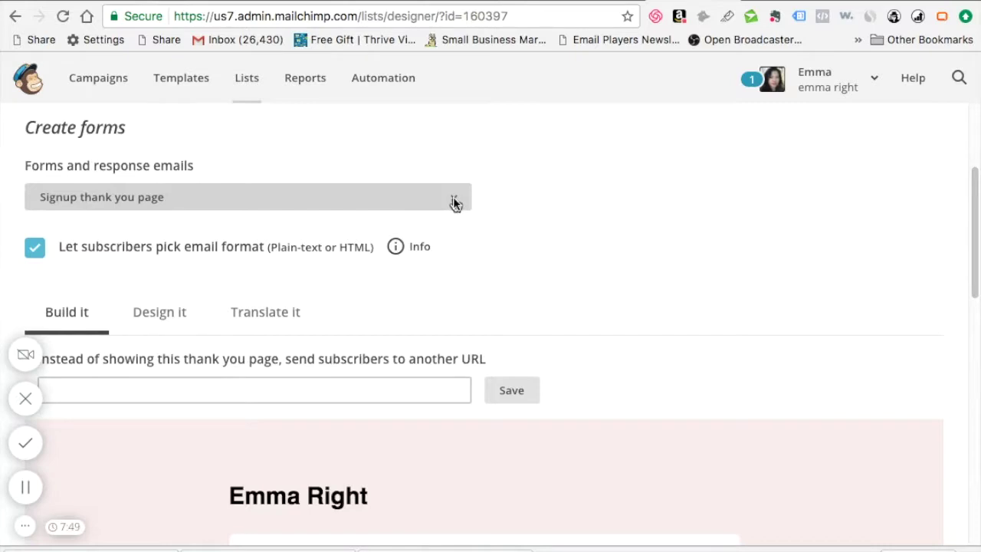
# - Display the Opt-in confirmation email and review its message body, sender and subject fields
pyautogui.click(430, 223)
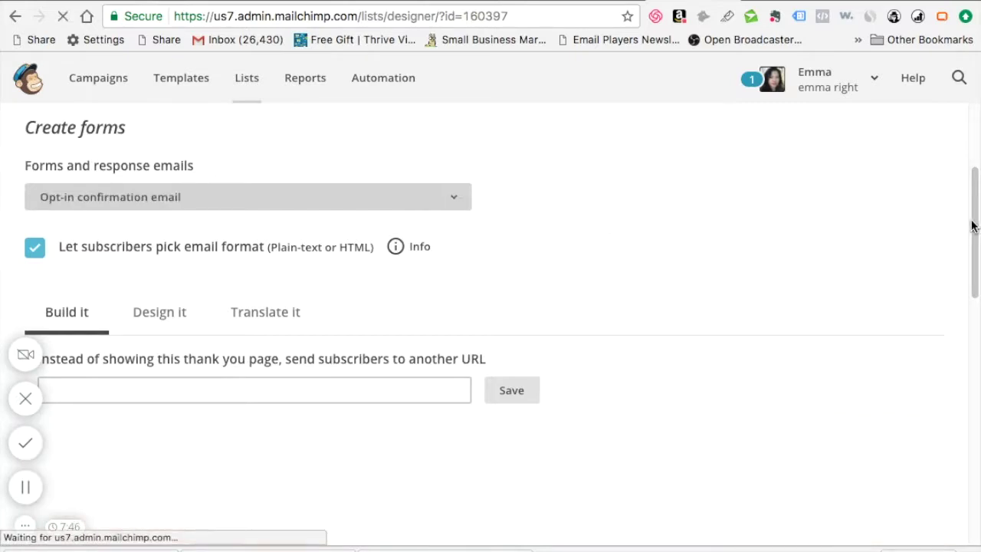
pyautogui.moveTo(976, 222); pyautogui.dragTo(976, 417)
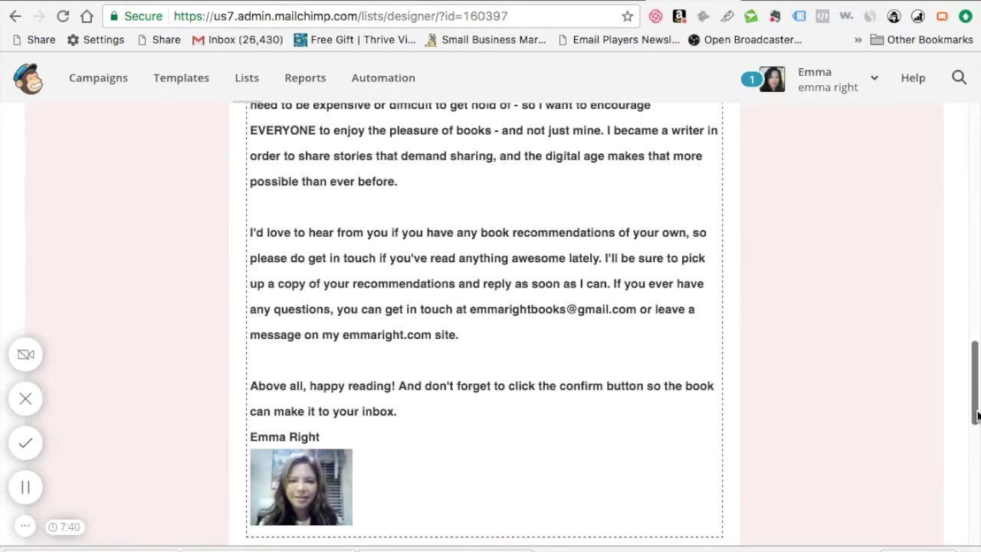
pyautogui.moveTo(977, 416); pyautogui.dragTo(971, 225)
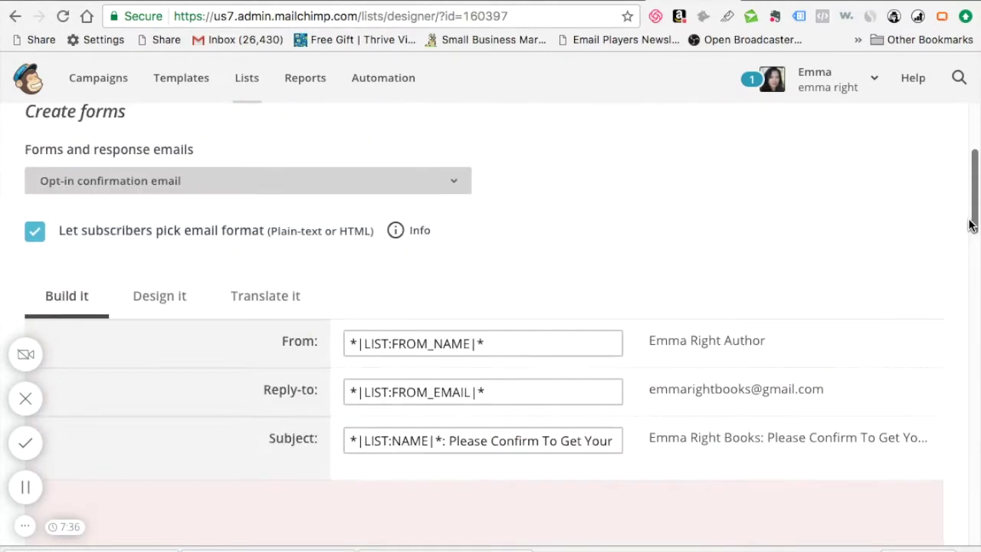
# - Display the Confirmation thank you page and review its redirect URL option and book download message
pyautogui.click(443, 214)
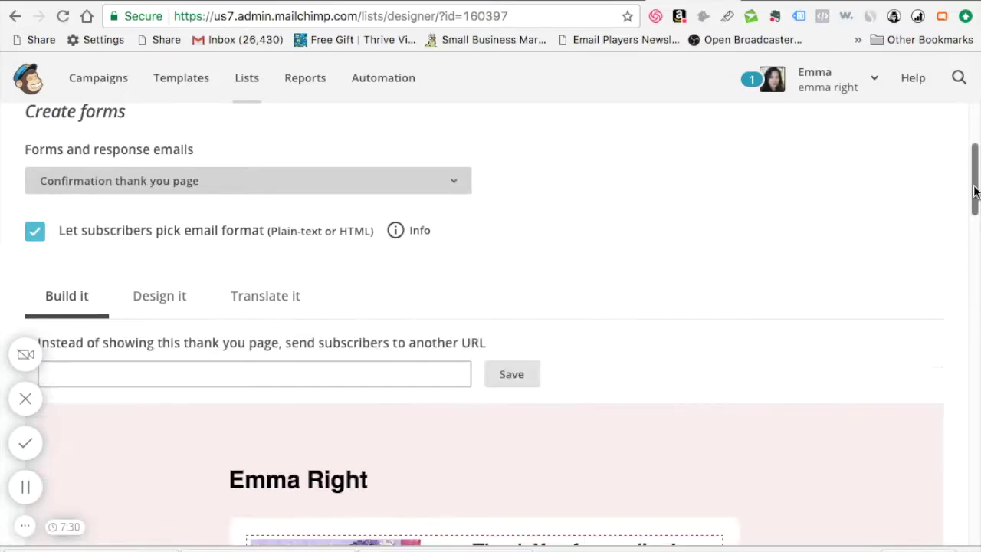
pyautogui.moveTo(979, 183); pyautogui.dragTo(958, 184)
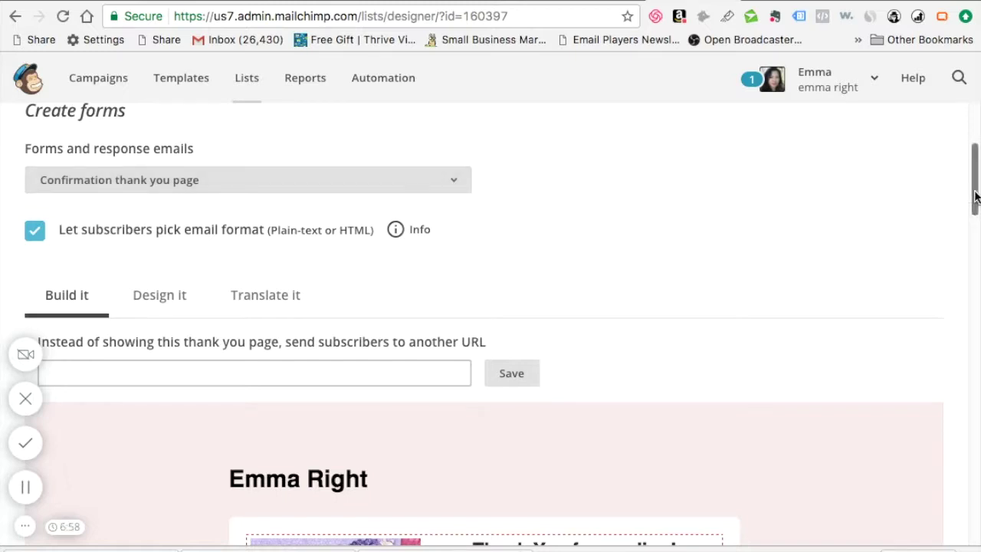
pyautogui.scroll(3, 976, 173)
pyautogui.scroll(3, 975, 176)
pyautogui.scroll(-2, 976, 173)
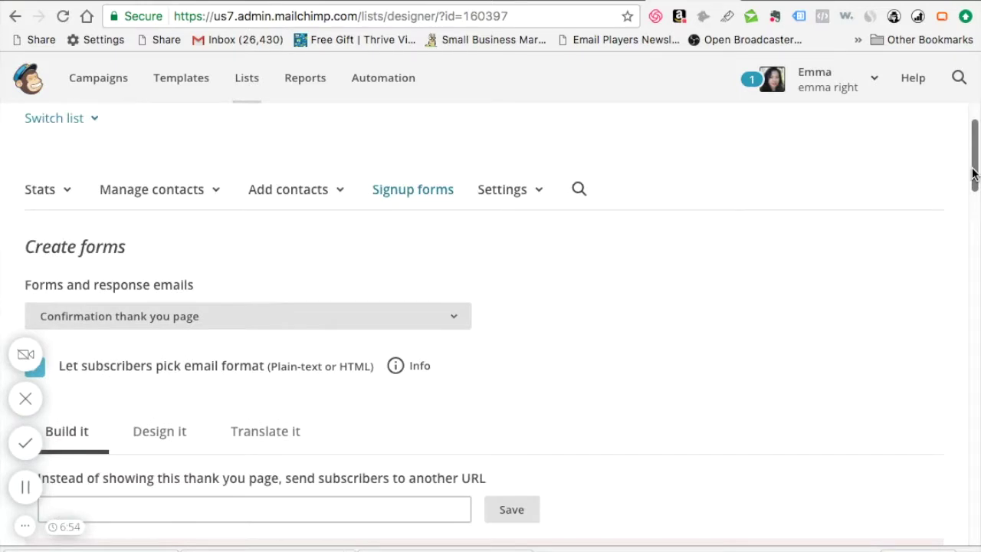
pyautogui.moveTo(976, 174); pyautogui.dragTo(975, 227)
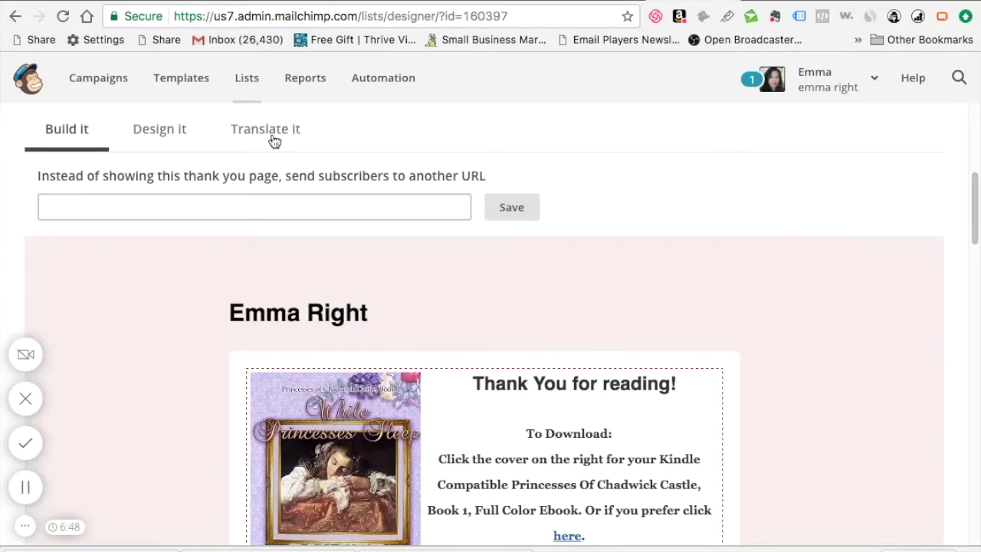
# - View the Confirmation thank you page's design settings for the page background, header and forms
pyautogui.click(176, 132)
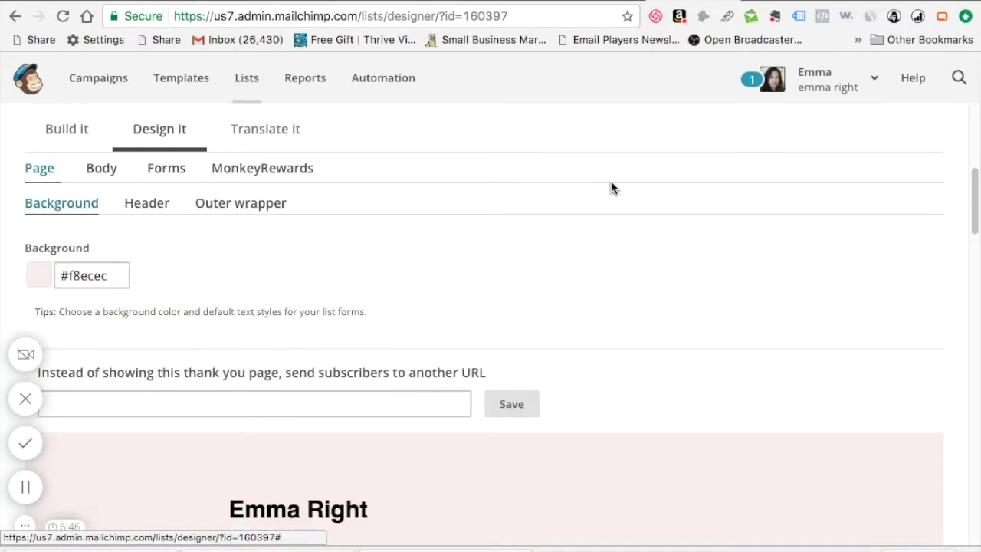
pyautogui.moveTo(976, 190); pyautogui.dragTo(964, 174)
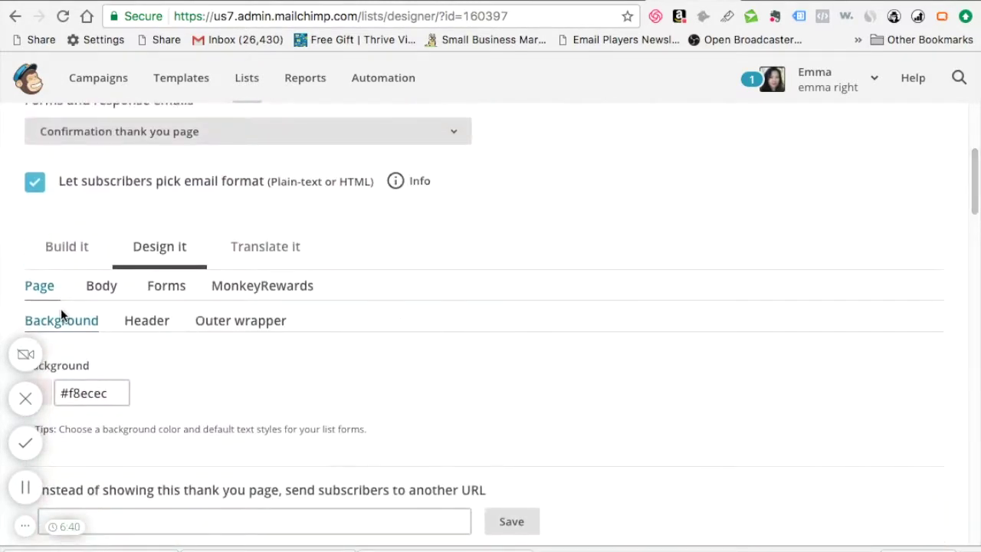
pyautogui.click(149, 323)
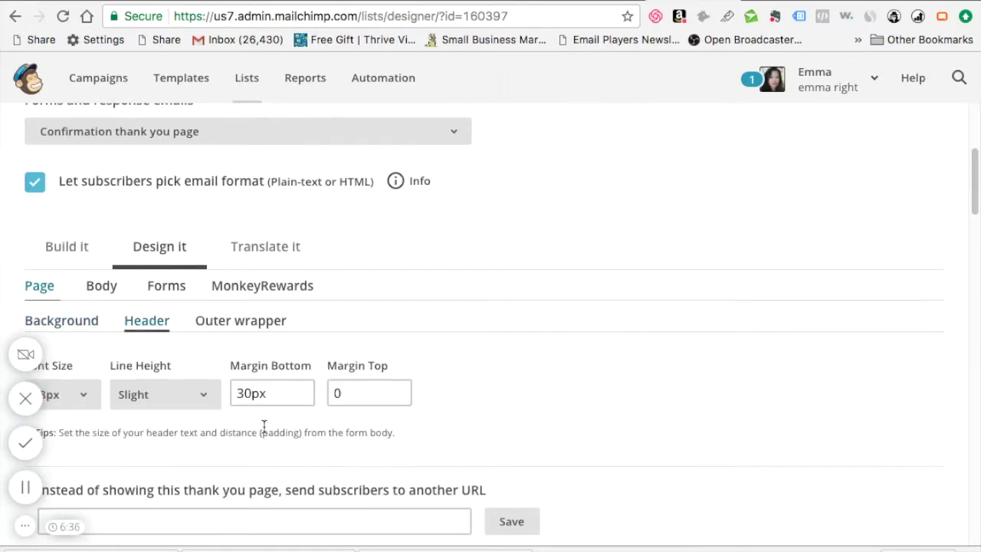
pyautogui.click(161, 294)
pyautogui.scroll(-2, 973, 203)
pyautogui.moveTo(974, 203); pyautogui.dragTo(944, 173)
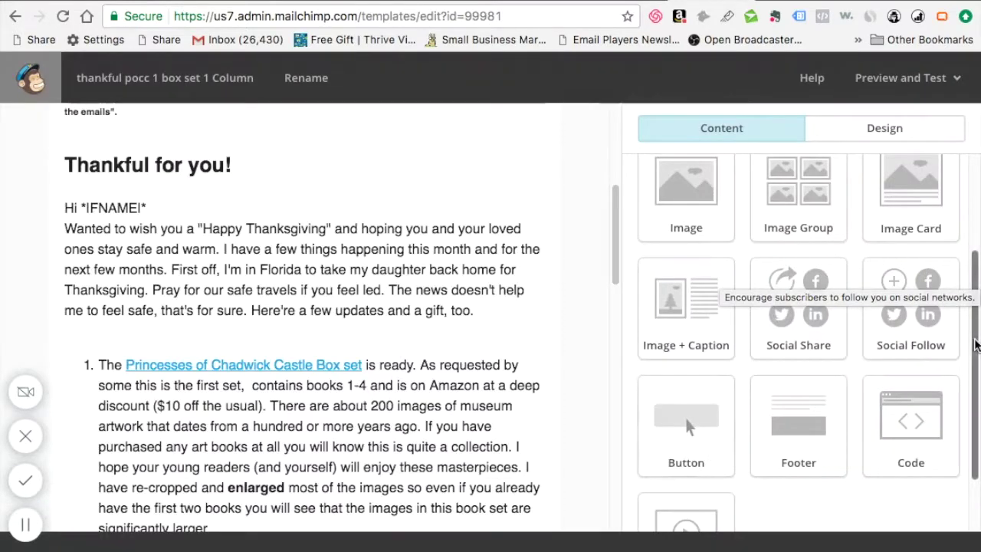
# - Review the top of the Thanksgiving email template, return to the Templates overview and open the first code-your-own newsletter template
pyautogui.moveTo(615, 221); pyautogui.dragTo(613, 148)
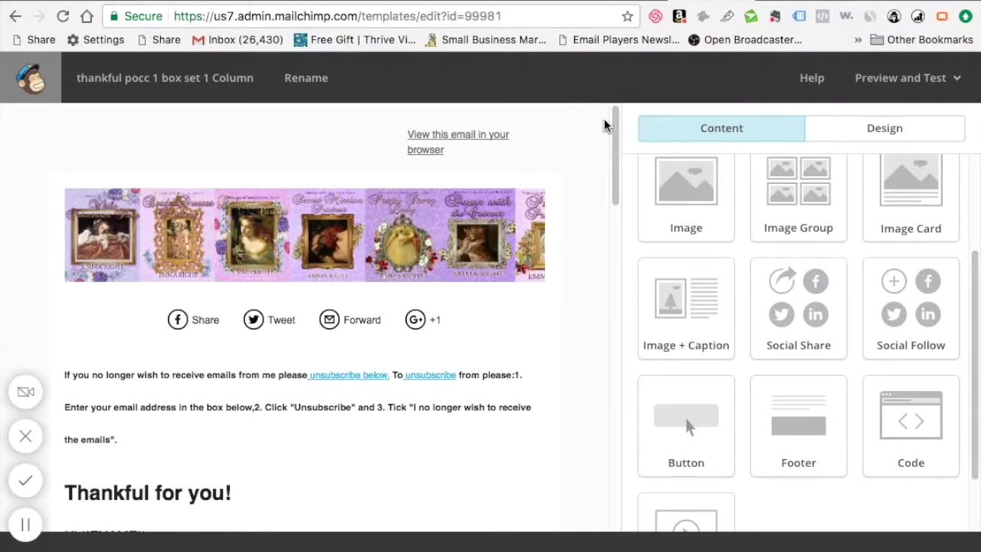
pyautogui.click(13, 16)
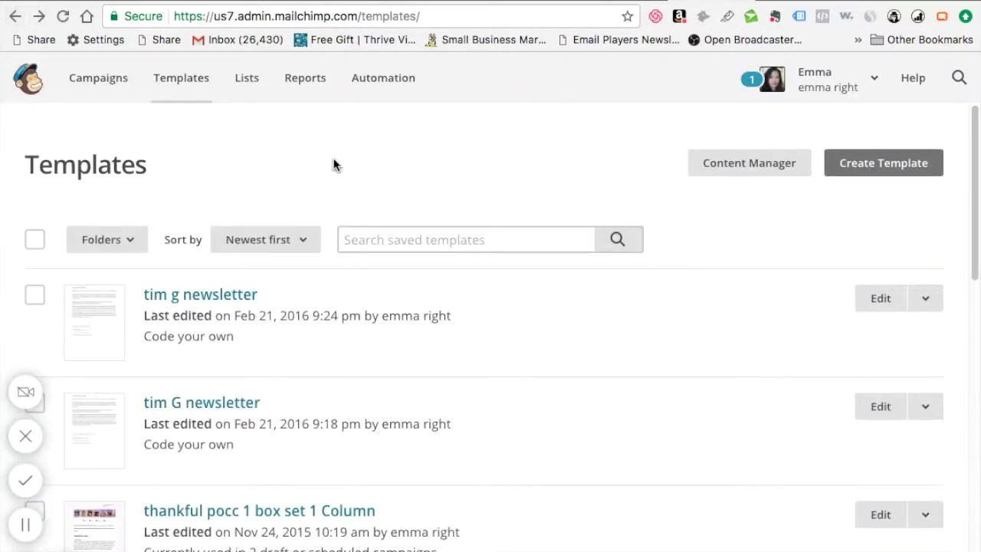
pyautogui.click(203, 301)
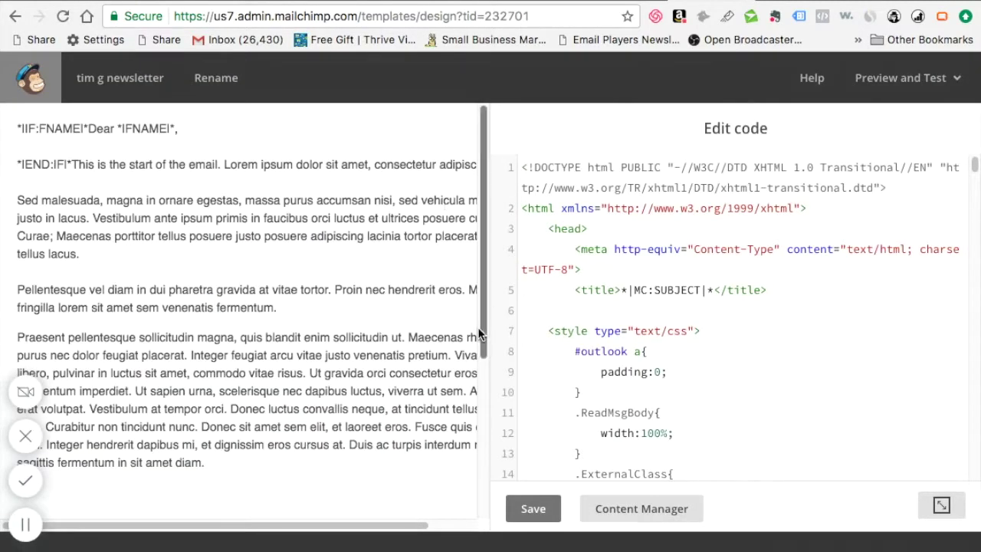
# - Widen the newsletter template's preview beside the code editor so the text fits, and review the sample email text
pyautogui.moveTo(486, 325); pyautogui.dragTo(733, 325)
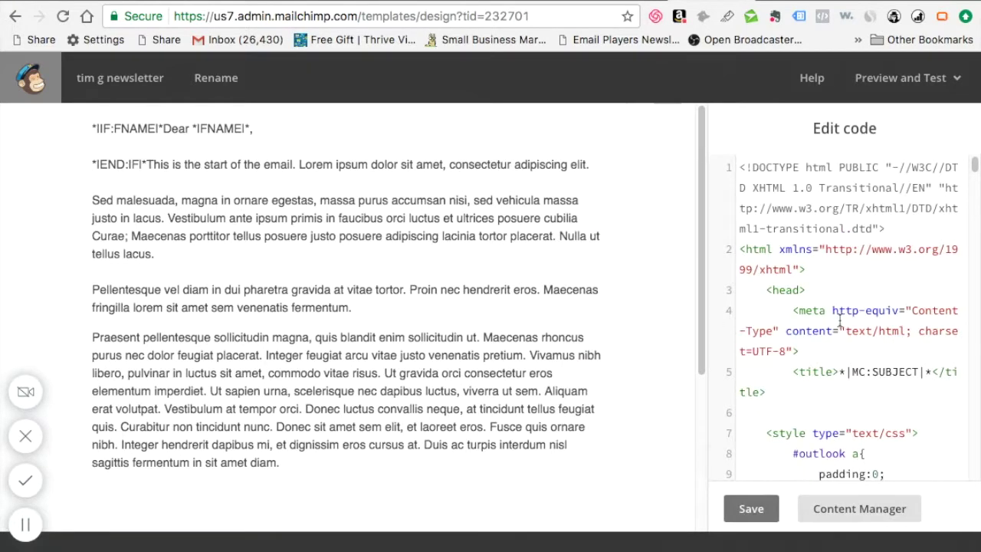
pyautogui.moveTo(700, 321); pyautogui.dragTo(682, 255)
pyautogui.moveTo(702, 365)
pyautogui.mouseDown()
pyautogui.moveTo(702, 377)
pyautogui.moveTo(690, 368)
pyautogui.mouseUp()
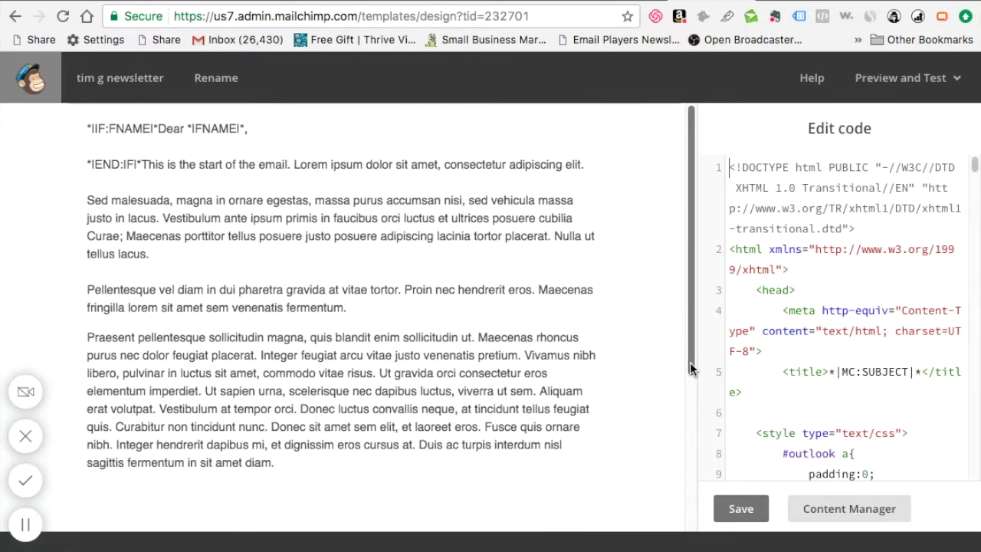
pyautogui.scroll(-3, 690, 368)
pyautogui.scroll(3, 665, 261)
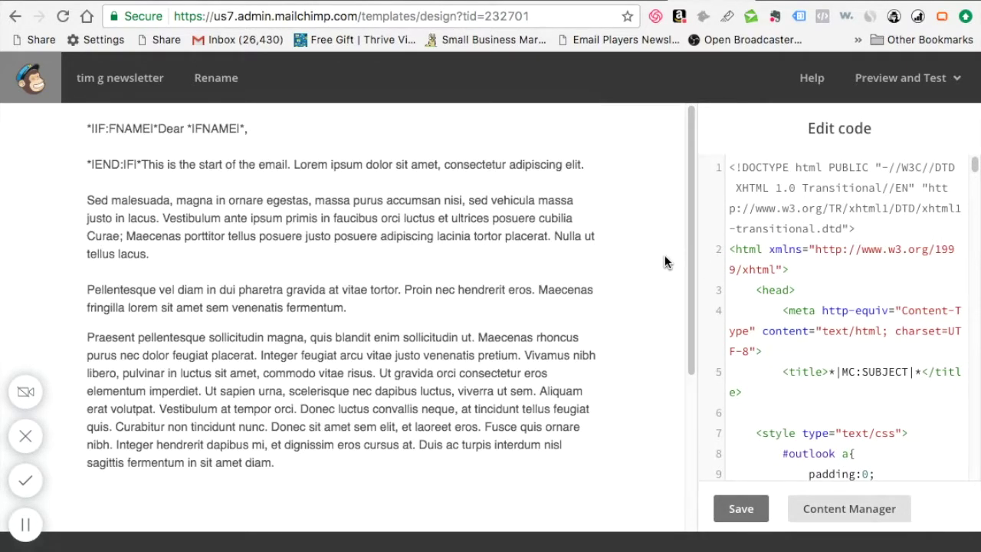
# - Return to the Templates overview, open the "thankful pocc 1 box set 1 Column" template and dismiss the draft campaigns notice
pyautogui.moveTo(6, 6)
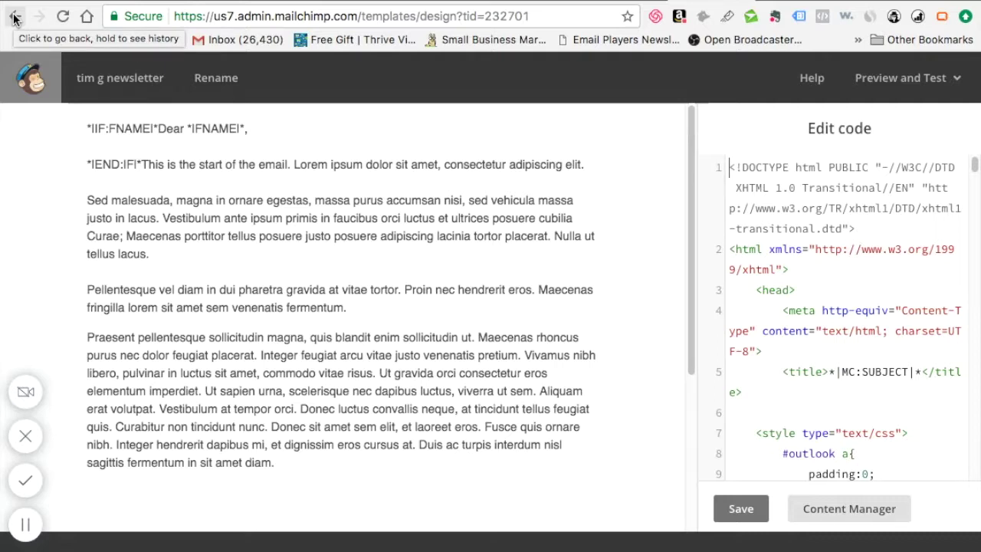
pyautogui.click(14, 19)
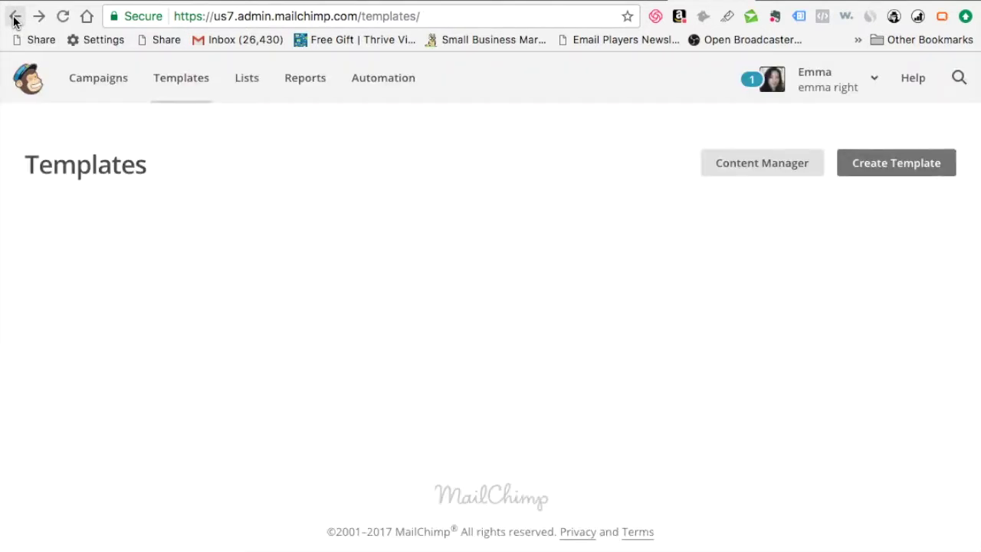
pyautogui.click(168, 520)
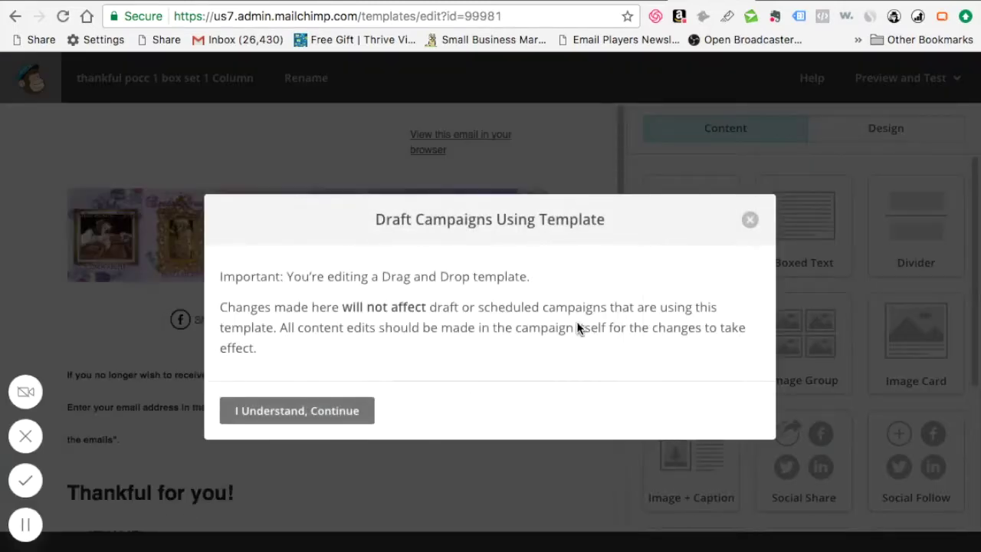
pyautogui.click(751, 221)
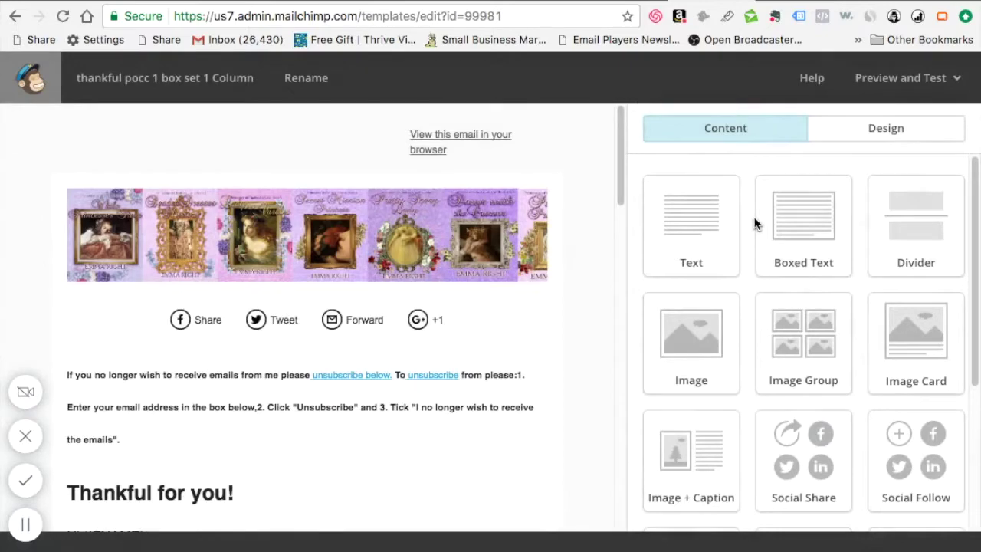
# - Examine the Thanksgiving template's banner image block and its editing options, the social share links, unsubscribe instructions and opening message
pyautogui.moveTo(618, 198); pyautogui.dragTo(577, 191)
pyautogui.moveTo(82, 274)
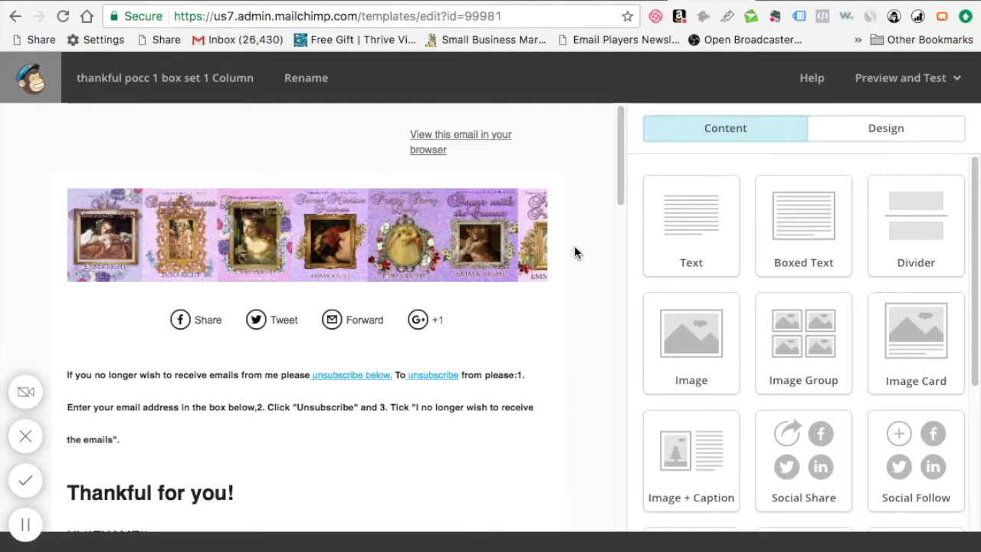
pyautogui.moveTo(552, 243)
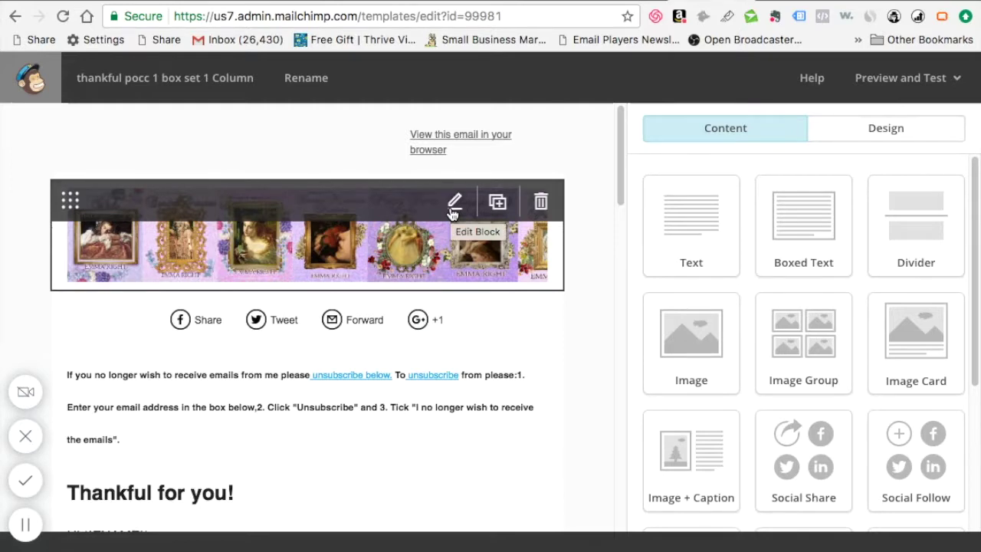
pyautogui.moveTo(457, 311)
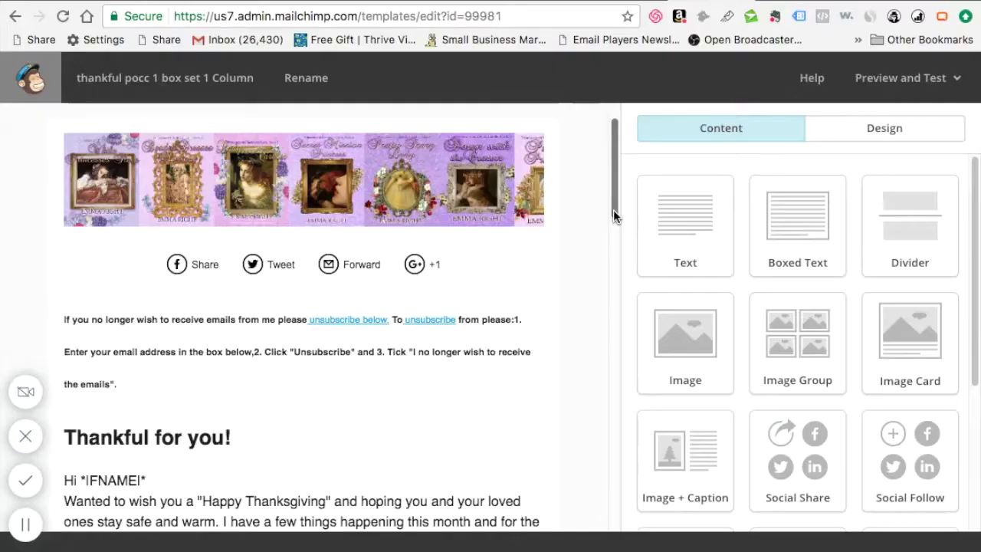
pyautogui.scroll(-3, 617, 245)
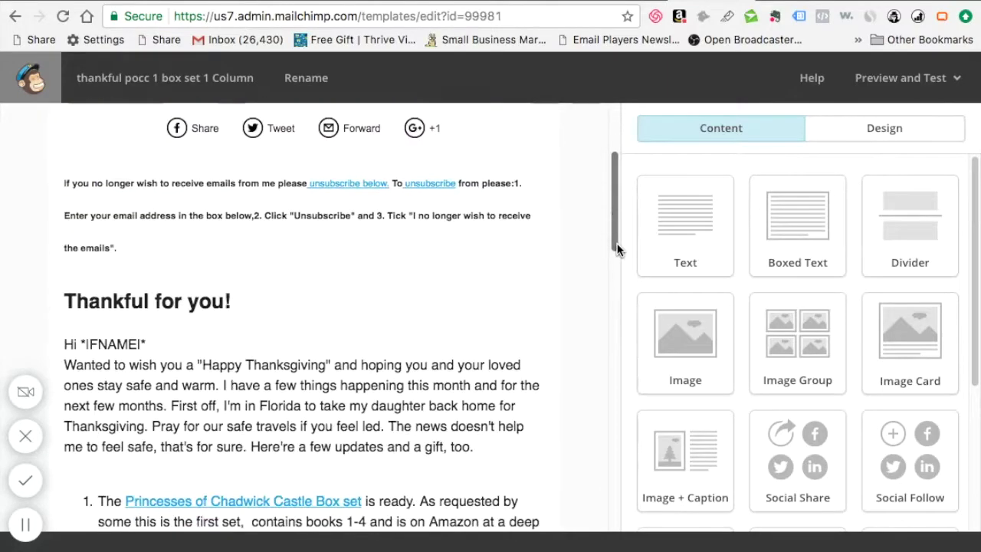